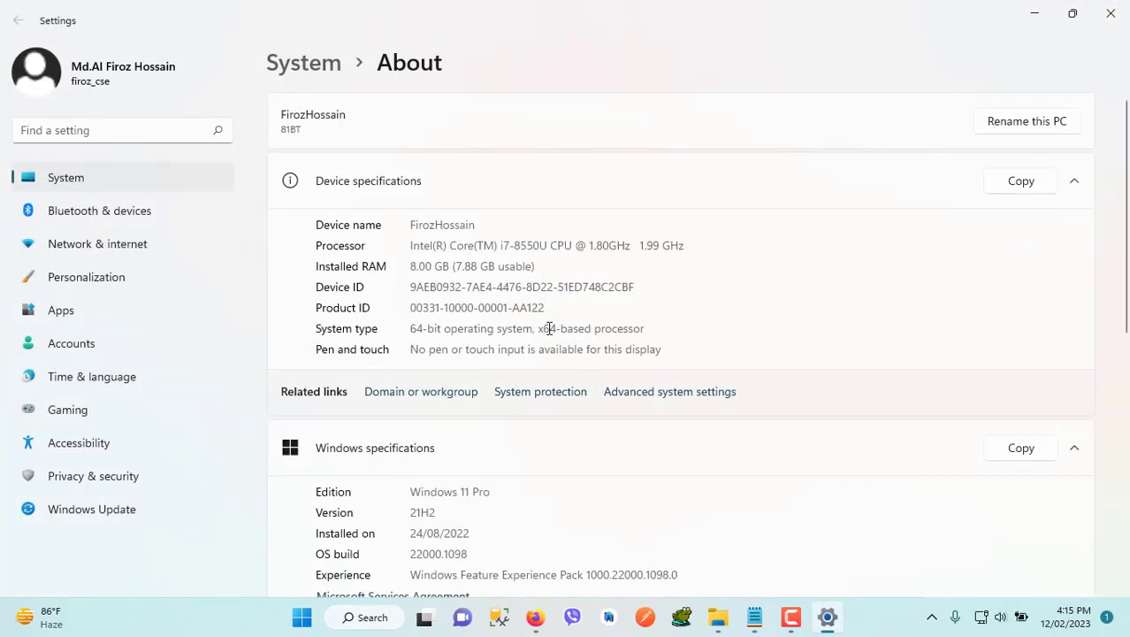
Check the system type in the device specifications, and close Settings
{"action": "left_click_drag", "start_coordinate": [646, 330], "coordinate": [410, 329]}
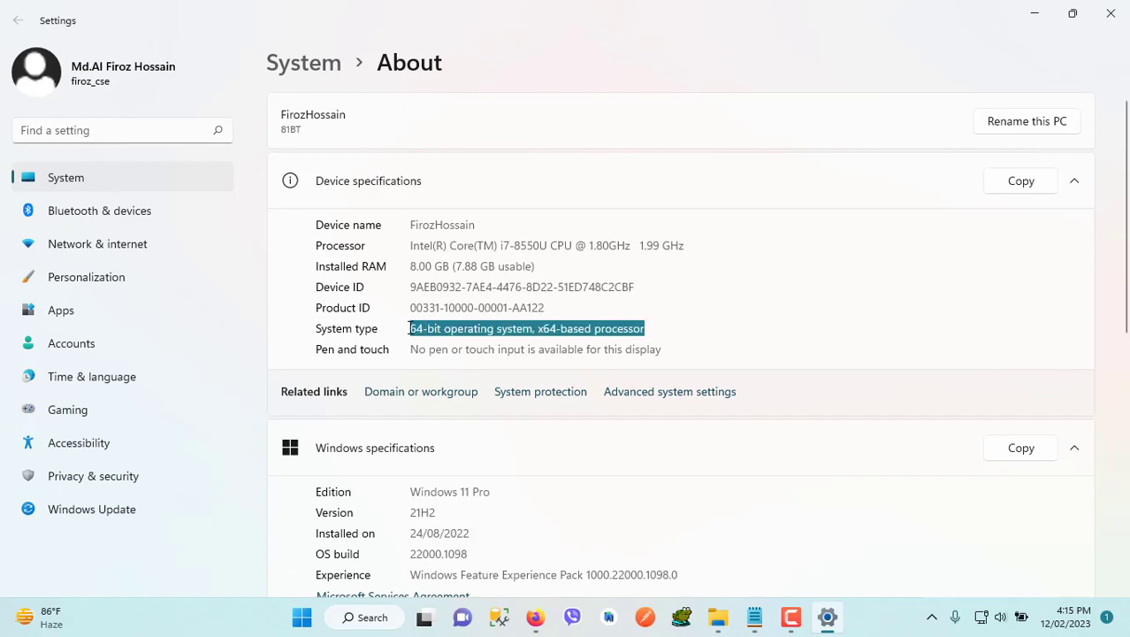
{"action": "left_click", "coordinate": [1111, 13]}
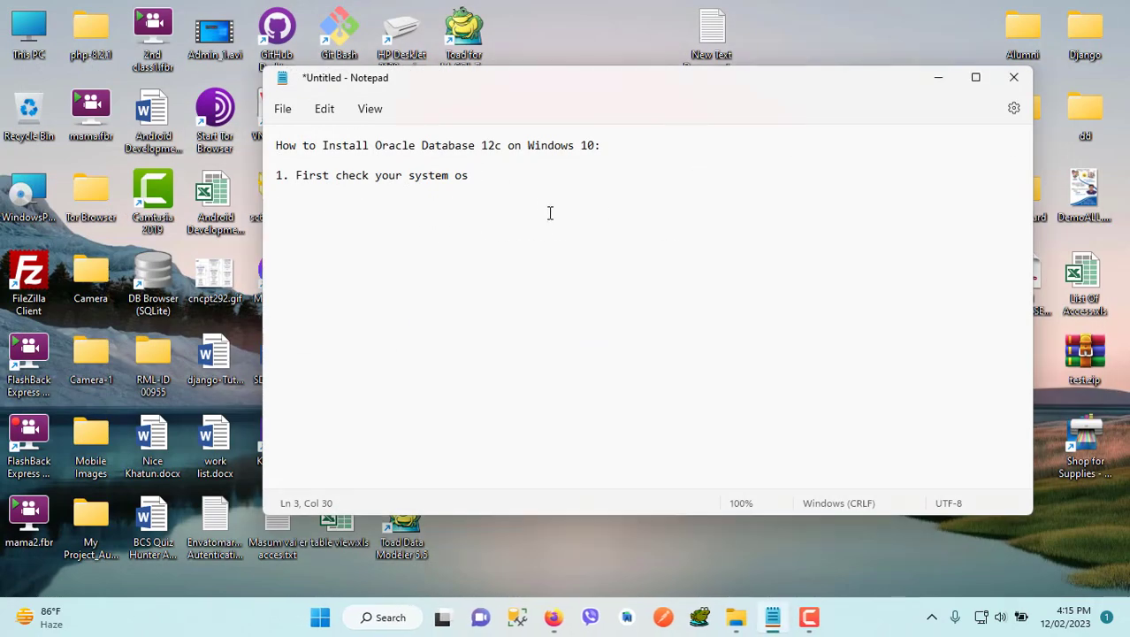
Add the line "2. so we need oracle software on 64bit supported" below the first note
{"action": "key", "text": "Return"}
{"action": "type", "text": "2. so we need"}
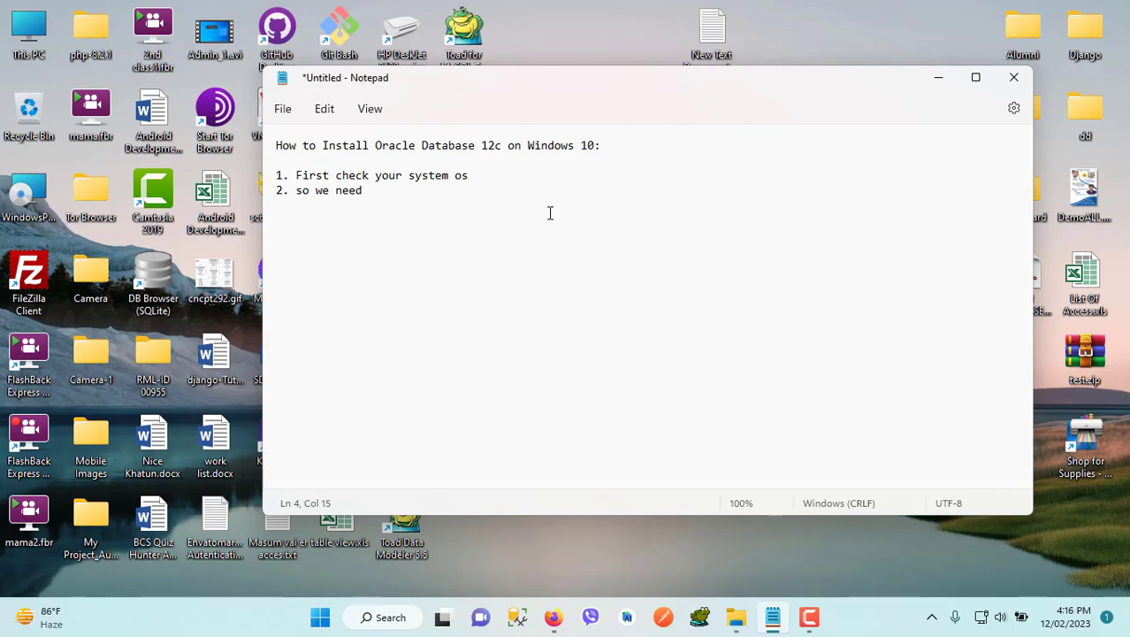
{"action": "type", "text": " oracle software "}
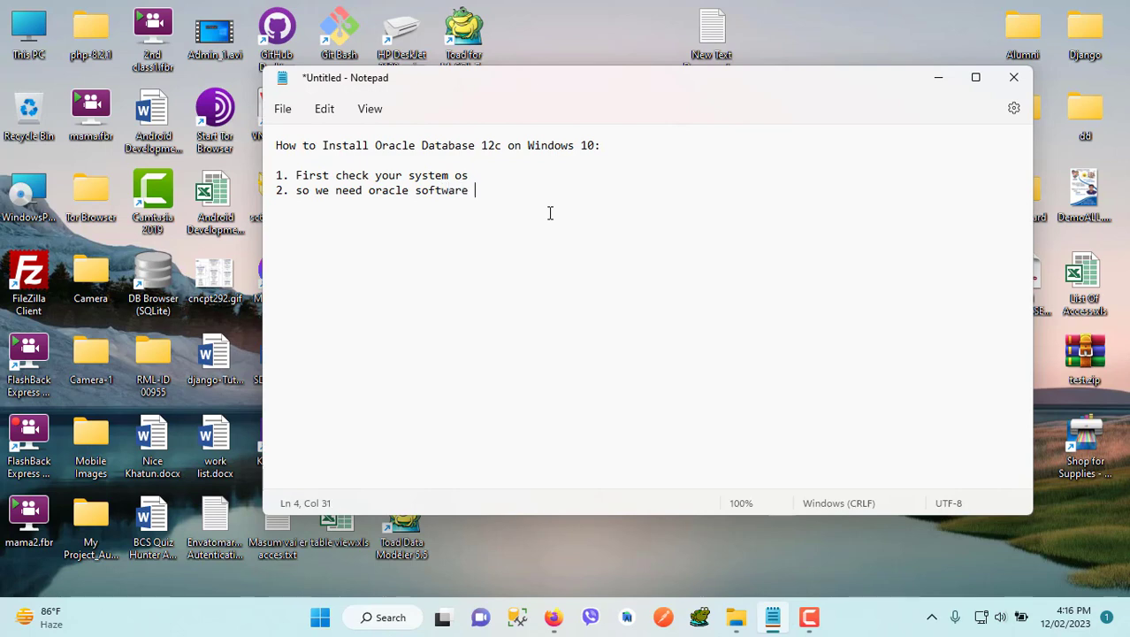
{"action": "type", "text": "on"}
{"action": "type", "text": " 64"}
{"action": "type", "text": "bit s"}
{"action": "type", "text": "upported"}
Add a third line to the notes reading "3. Download oracle 12c software"
{"action": "type", "text": "3"}
{"action": "type", "text": ". "}
{"action": "type", "text": "Dow"}
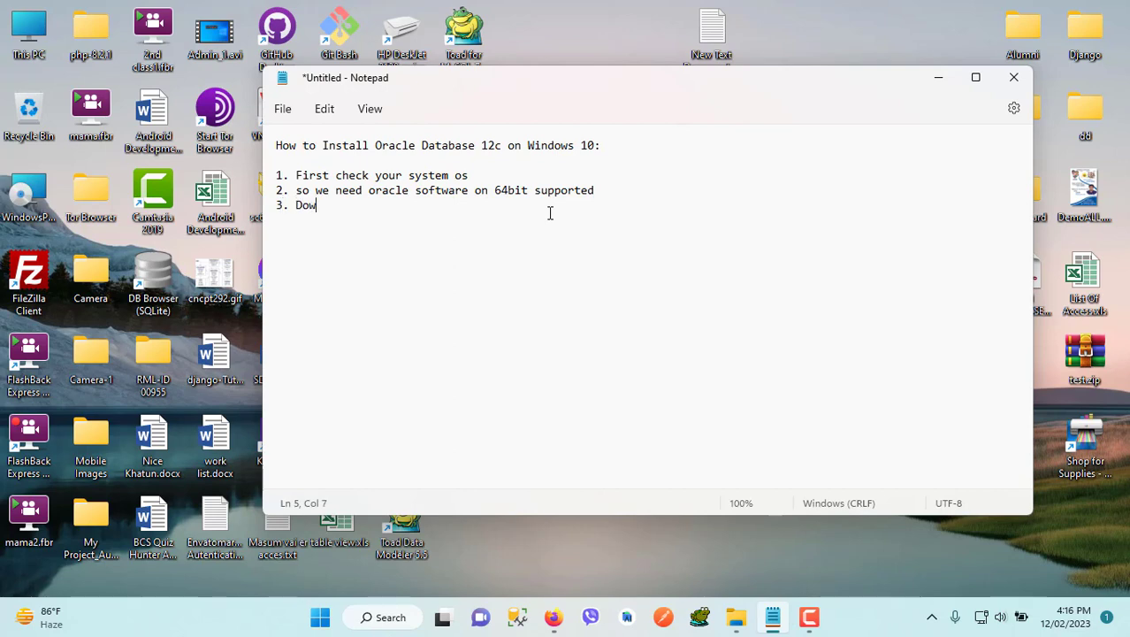
{"action": "type", "text": "nload oracle "}
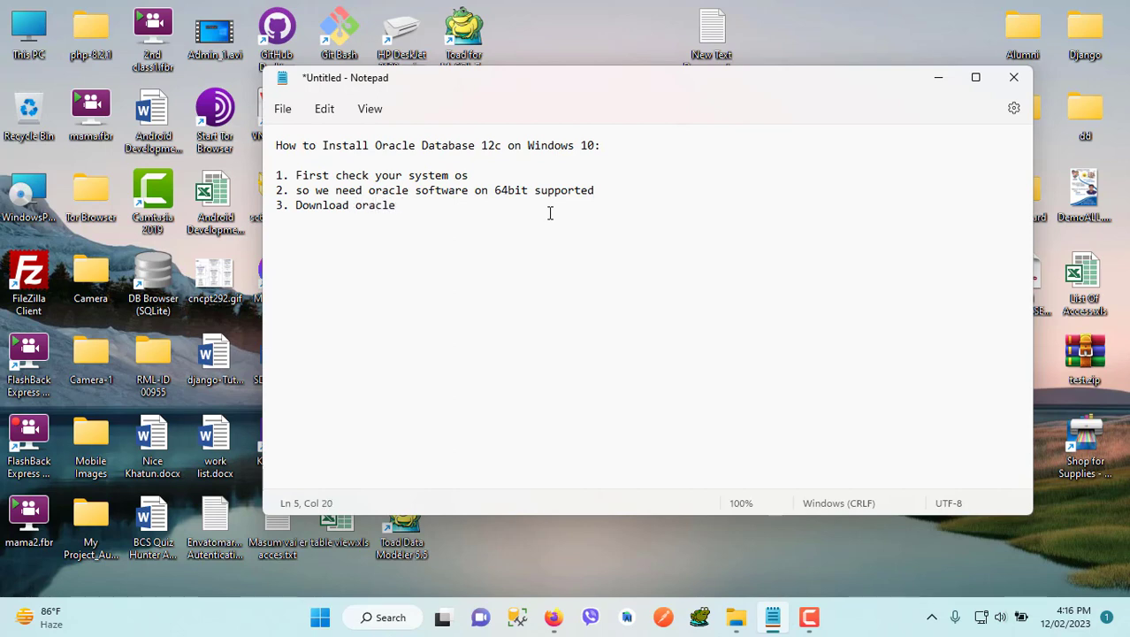
{"action": "type", "text": "12c softwre"}
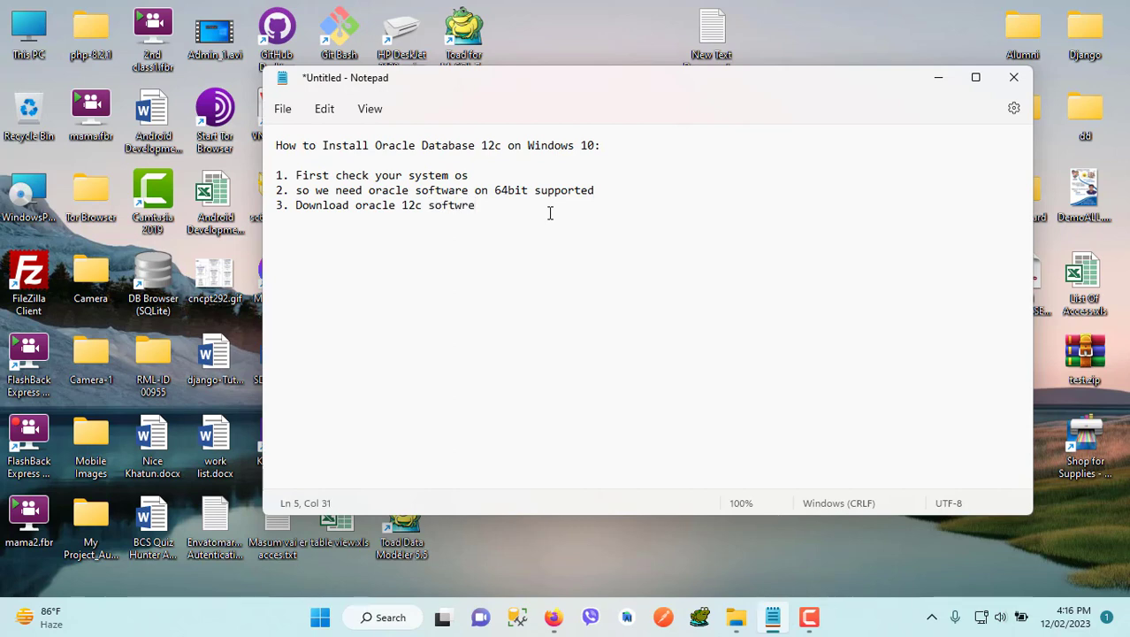
{"action": "key", "text": "BackSpace"}
{"action": "key", "text": "BackSpace"}
{"action": "type", "text": "are or con"}
Extend the third note with "or collect from your friends"
{"action": "key", "text": "BackSpace"}
{"action": "type", "text": "l"}
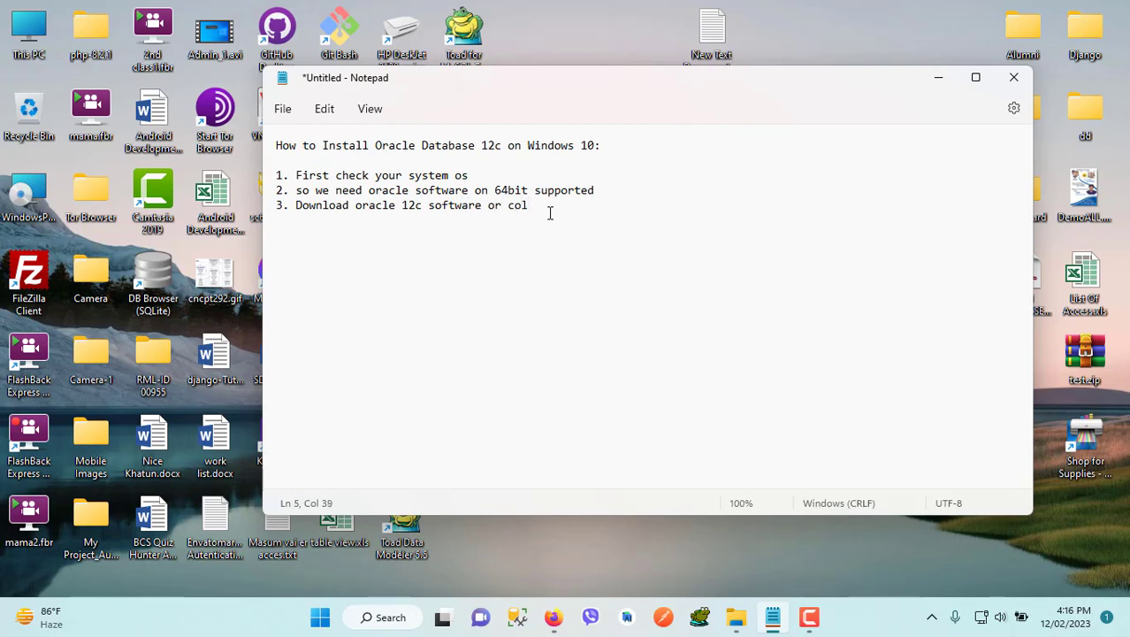
{"action": "type", "text": "lect from your f"}
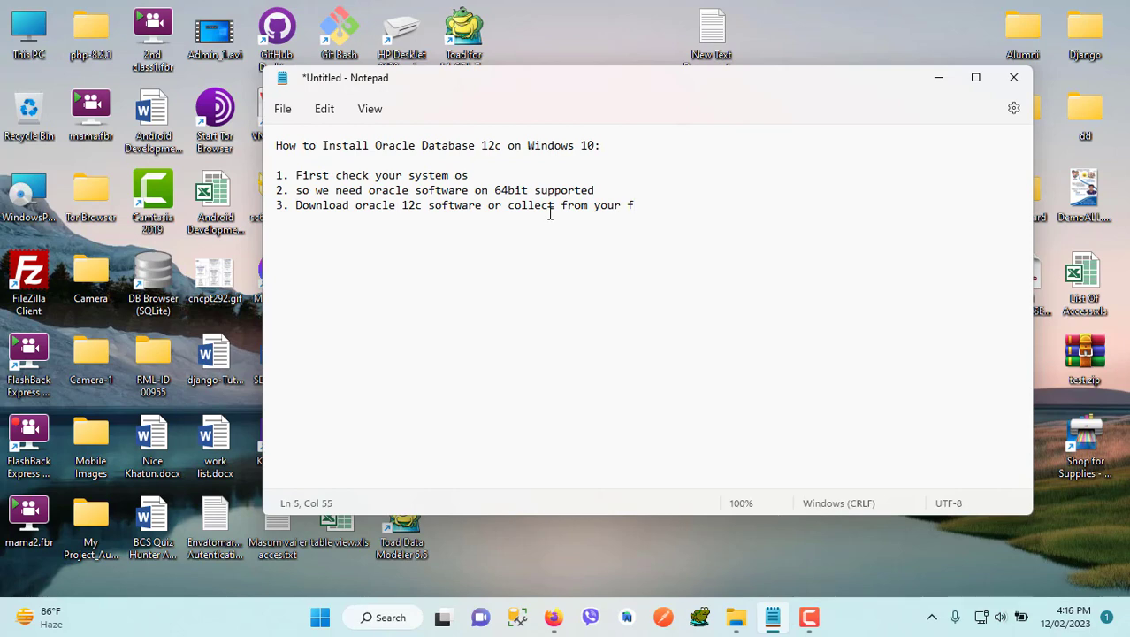
{"action": "type", "text": "riends"}
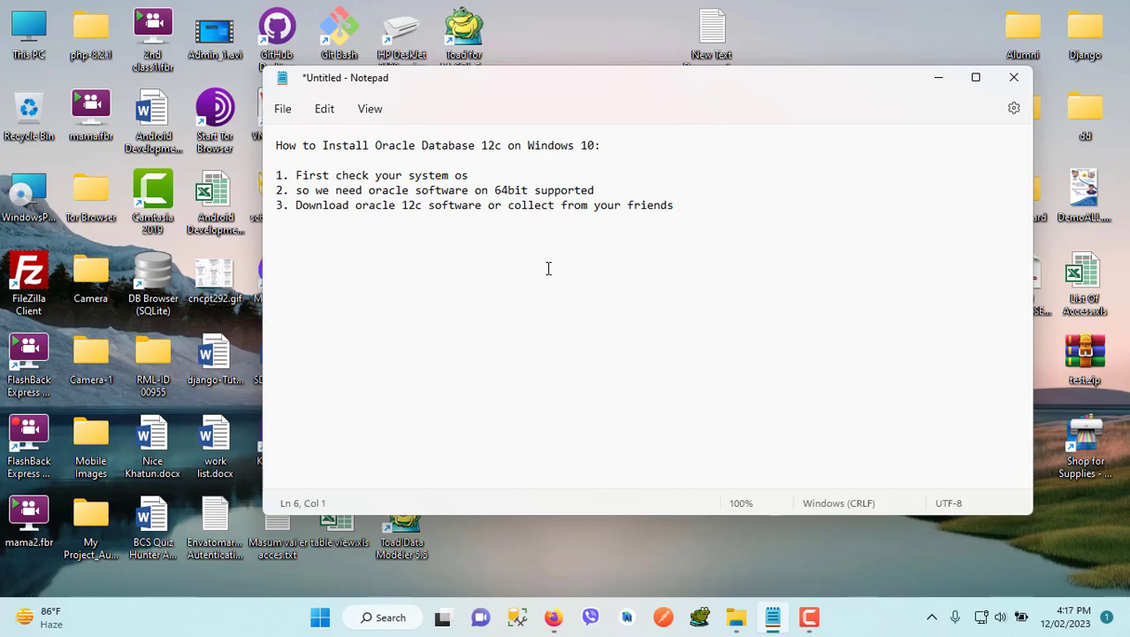
Add the line "4. i have downloaded from internet" to the notes
{"action": "type", "text": "4. i have dow"}
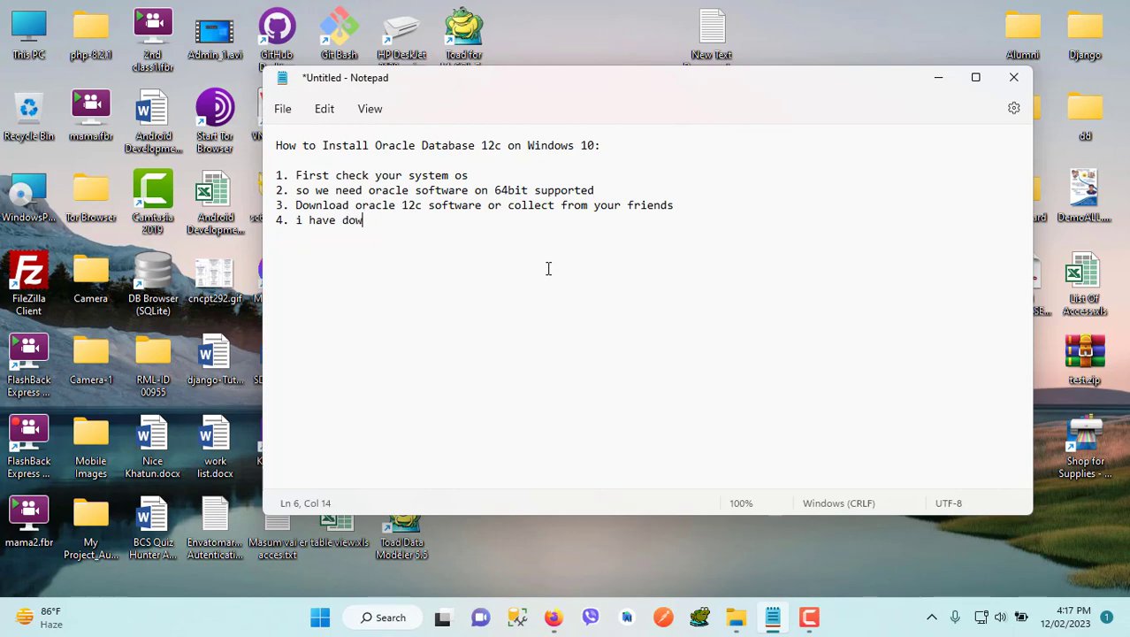
{"action": "type", "text": "nloaded from"}
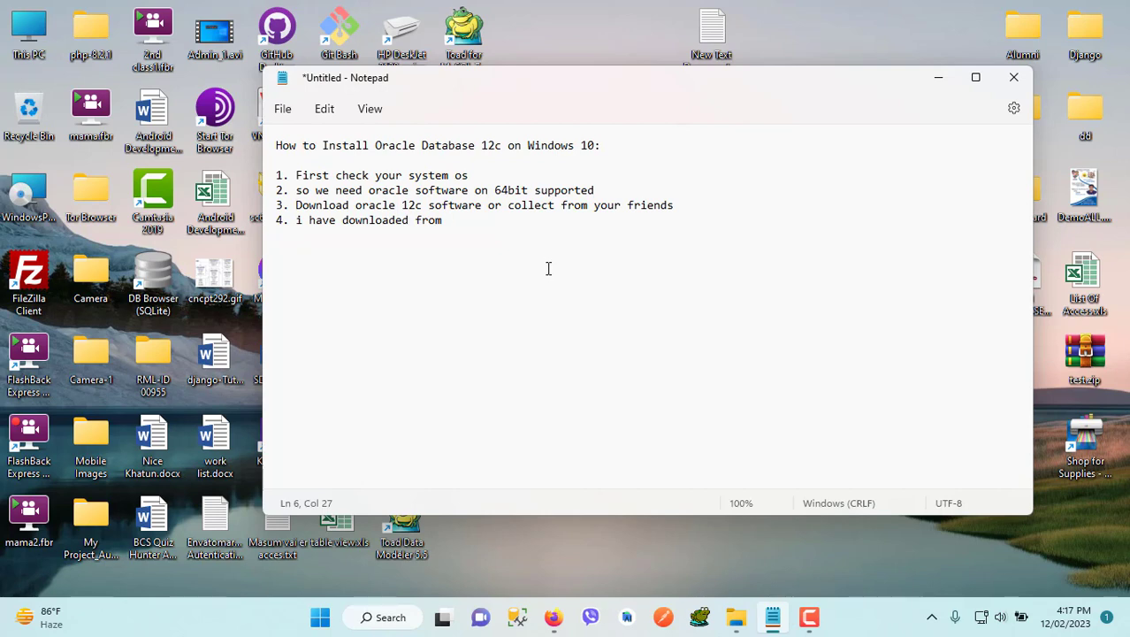
{"action": "type", "text": " inter"}
{"action": "key", "text": "BackSpace"}
{"action": "type", "text": "ernet"}
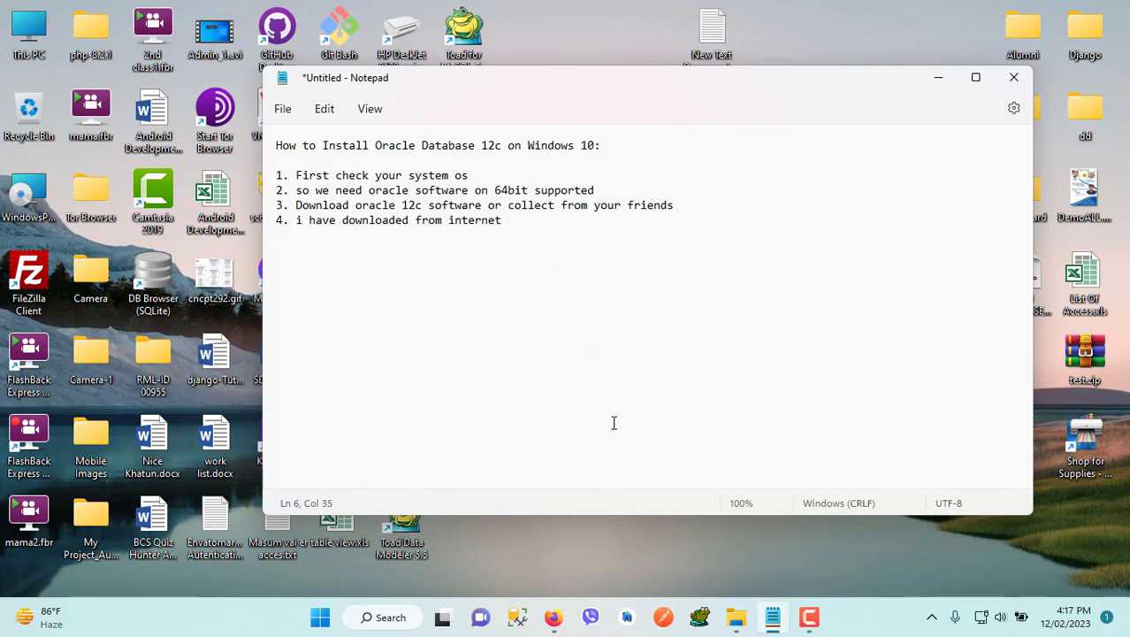
Switch to File Explorer and locate the winx64_12201_database folder in F:\Oracle DB
{"action": "mouse_move", "coordinate": [555, 621]}
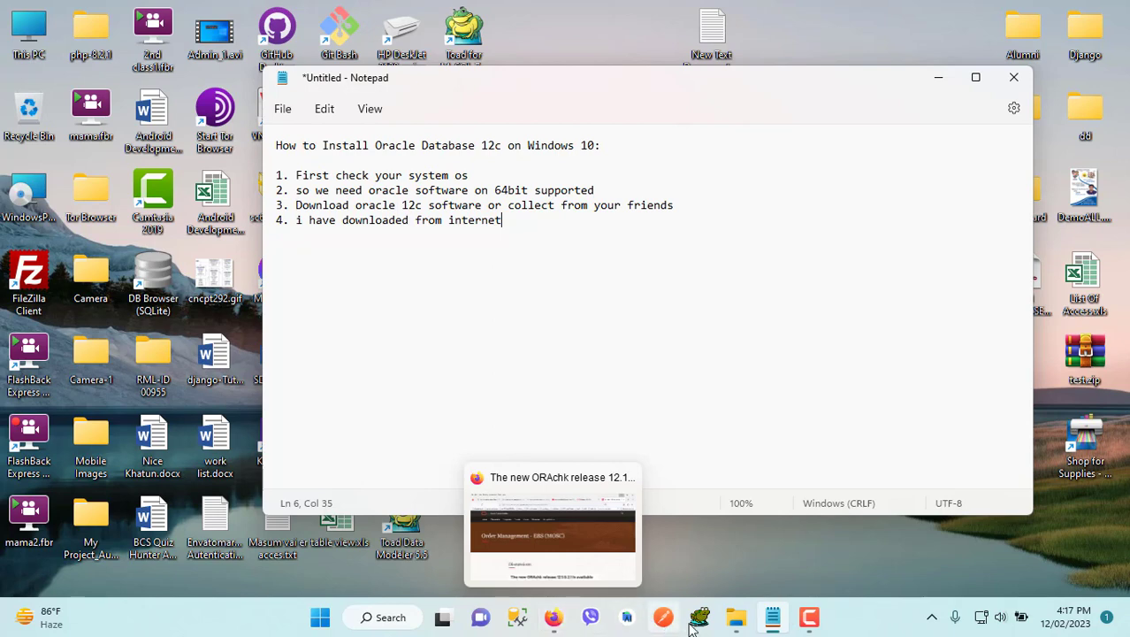
{"action": "left_click", "coordinate": [706, 496]}
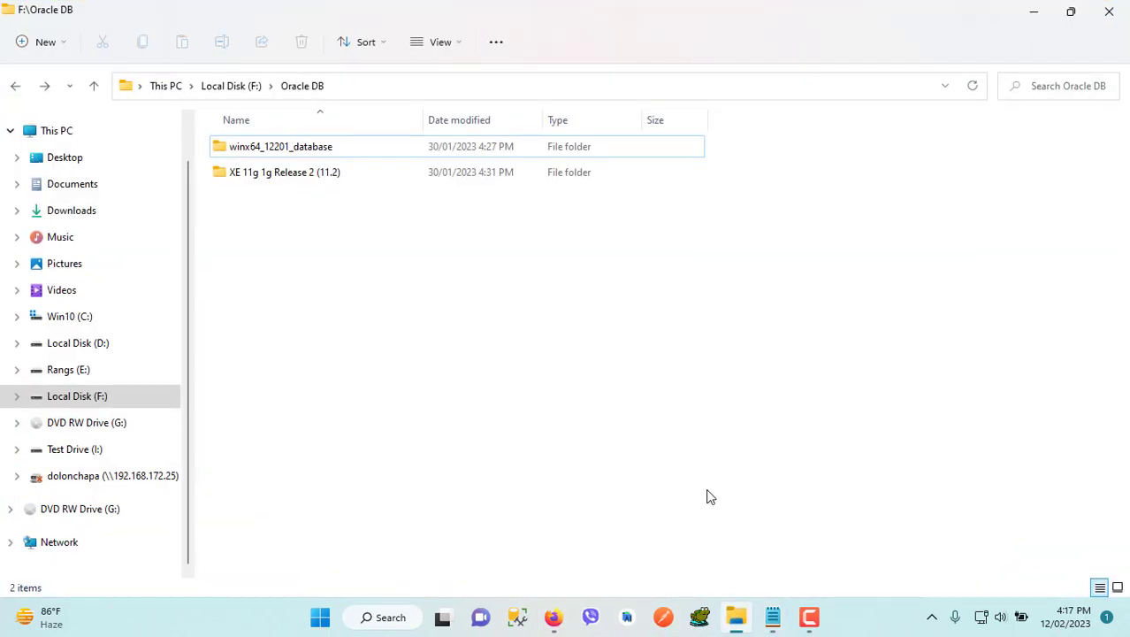
{"action": "left_click", "coordinate": [272, 150]}
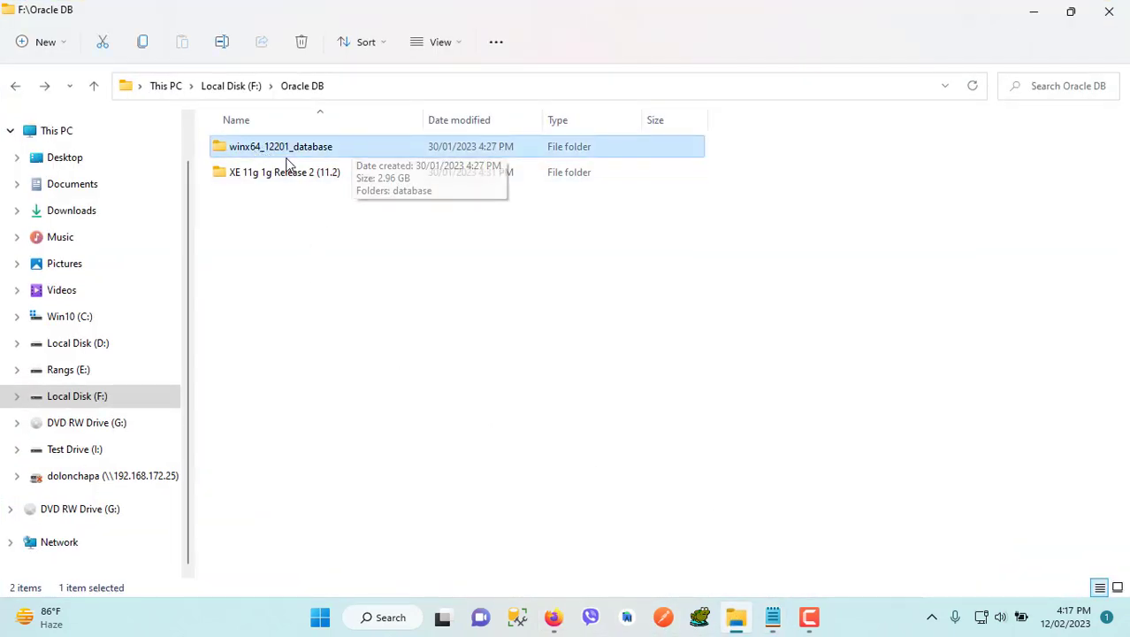
{"action": "left_click", "coordinate": [542, 292]}
{"action": "mouse_move", "coordinate": [812, 624]}
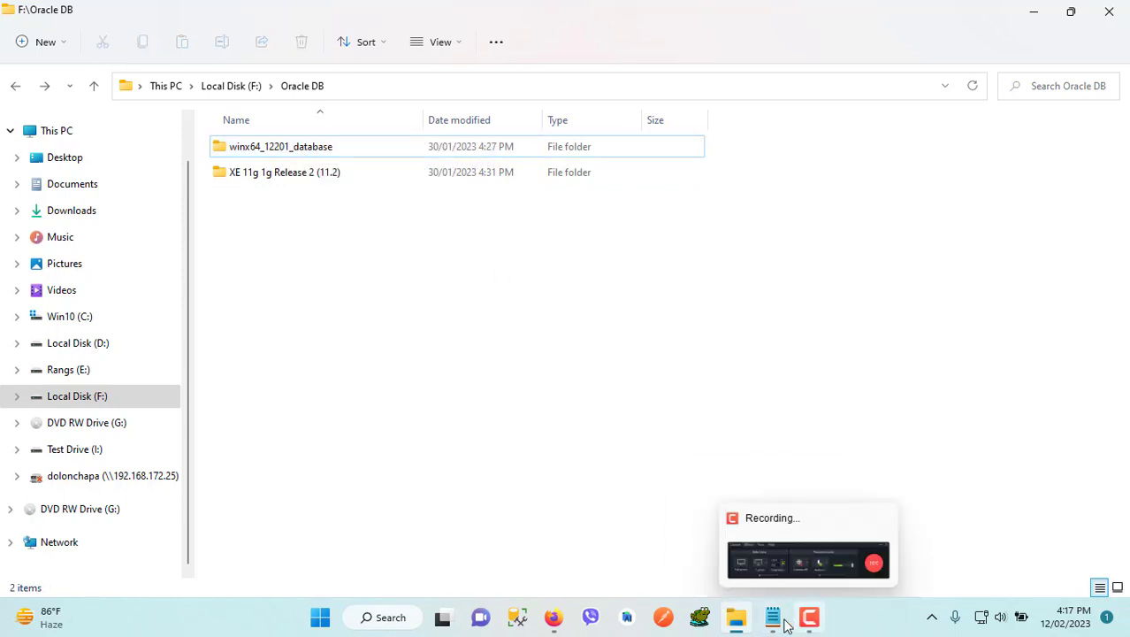
Return to Notepad and add the line "5. you can download from internet" to the notes
{"action": "left_click", "coordinate": [773, 617]}
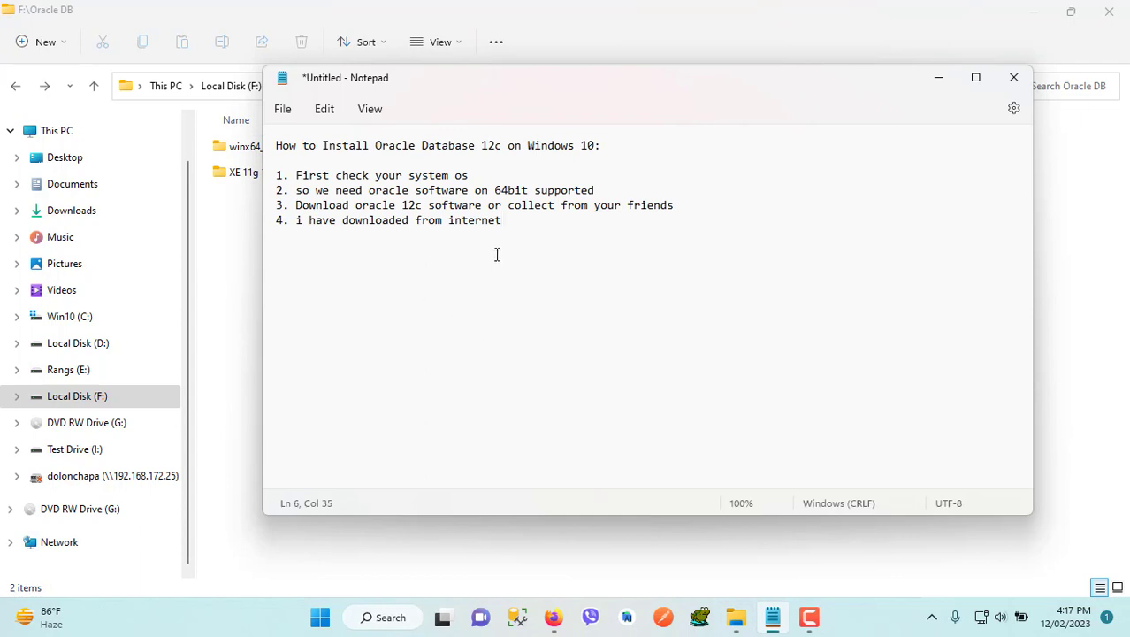
{"action": "key", "text": "Return"}
{"action": "type", "text": "you"}
{"action": "key", "text": "BackSpace"}
{"action": "key", "text": "BackSpace"}
{"action": "key", "text": "BackSpace"}
{"action": "type", "text": "5. you can down"}
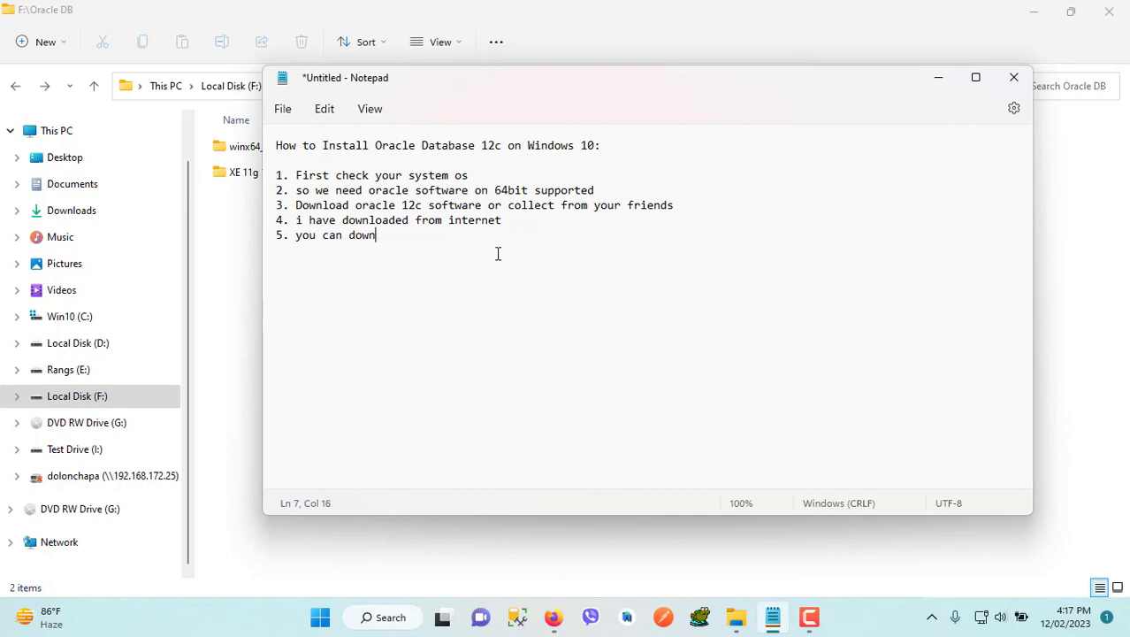
{"action": "type", "text": "load from internet"}
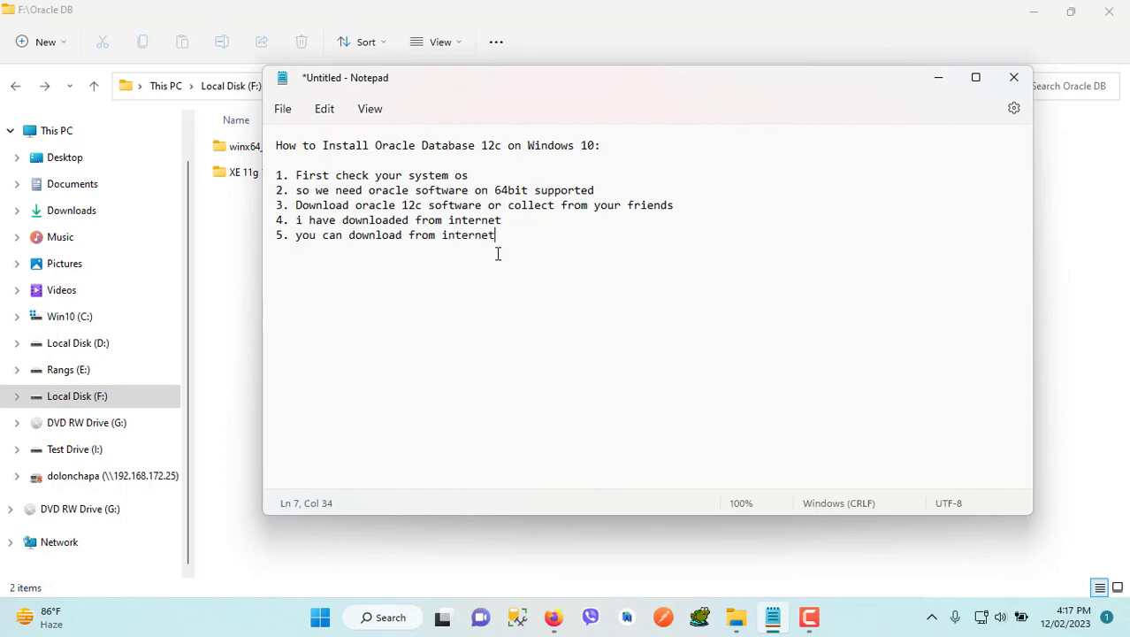
Switch to Firefox and load oracle.com from a new tab
{"action": "left_click", "coordinate": [553, 617]}
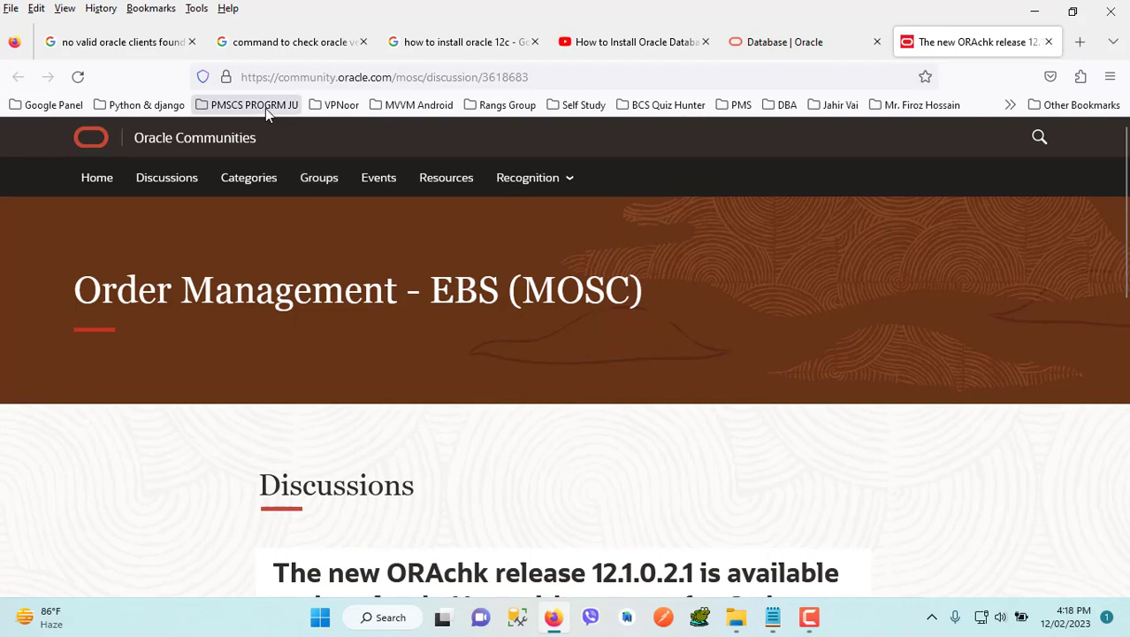
{"action": "left_click", "coordinate": [286, 48]}
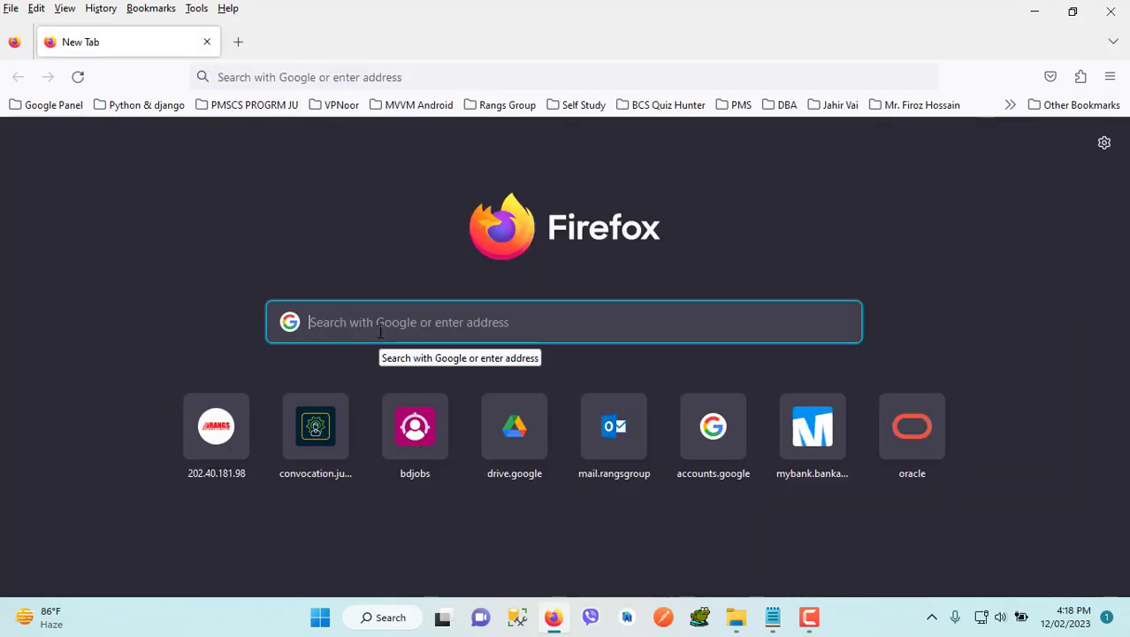
{"action": "left_click", "coordinate": [296, 78]}
{"action": "type", "text": "oracle "}
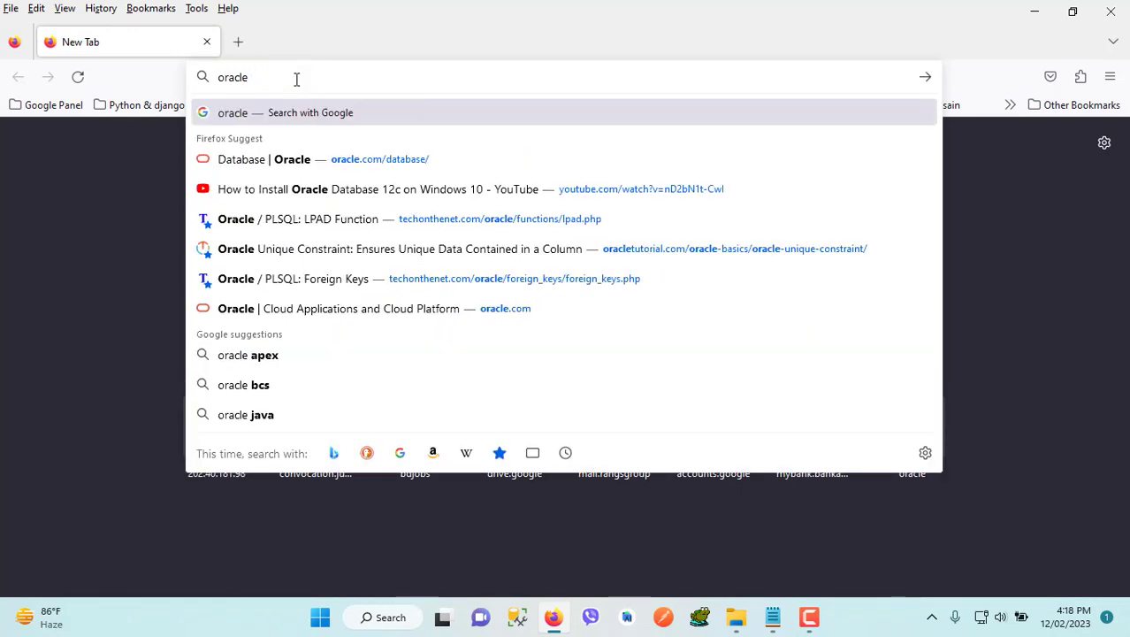
{"action": "type", "text": ".com"}
{"action": "key", "text": "Return"}
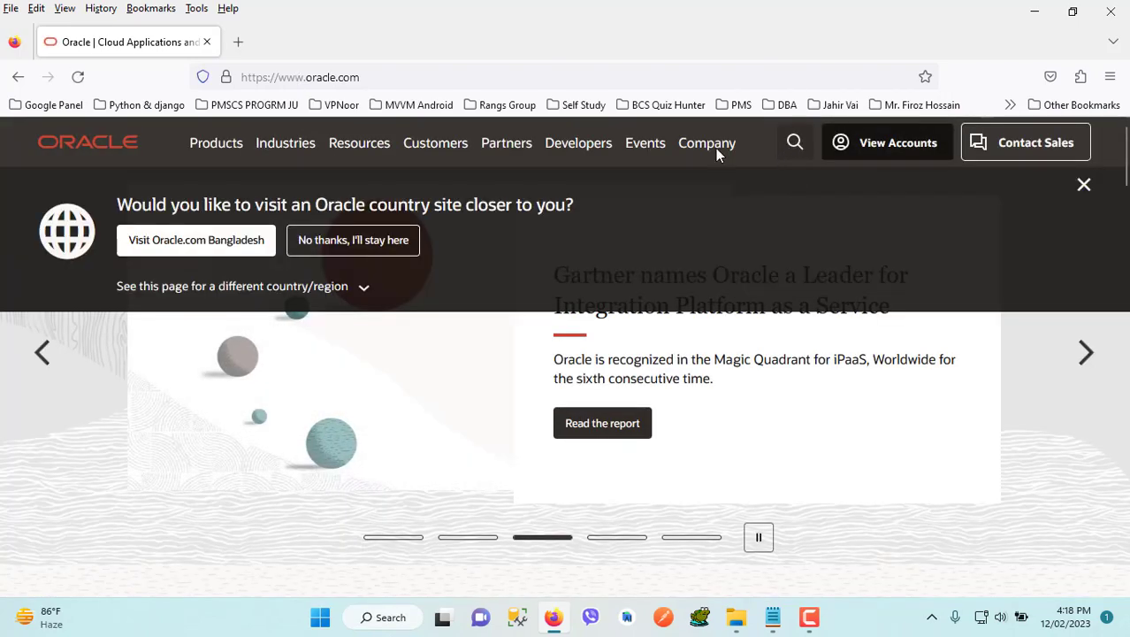
{"action": "left_click", "coordinate": [368, 78]}
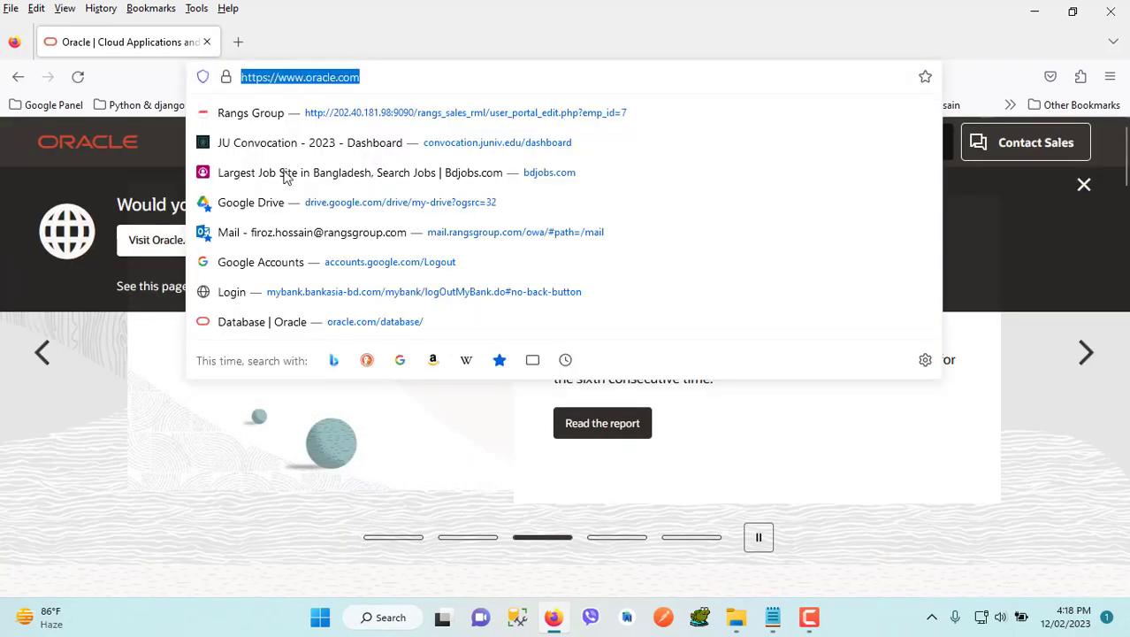
{"action": "left_click", "coordinate": [50, 403]}
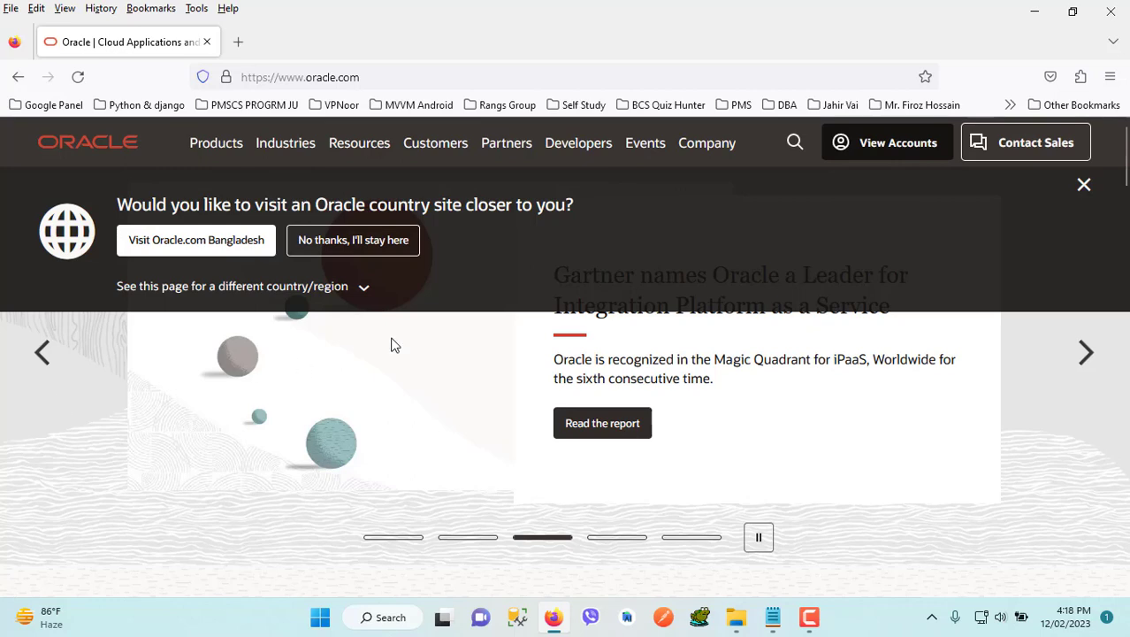
Search the Oracle site for "oracle 12c", choose the "download 12c database" suggestion, and open the Database 12c Download page
{"action": "left_click", "coordinate": [795, 145]}
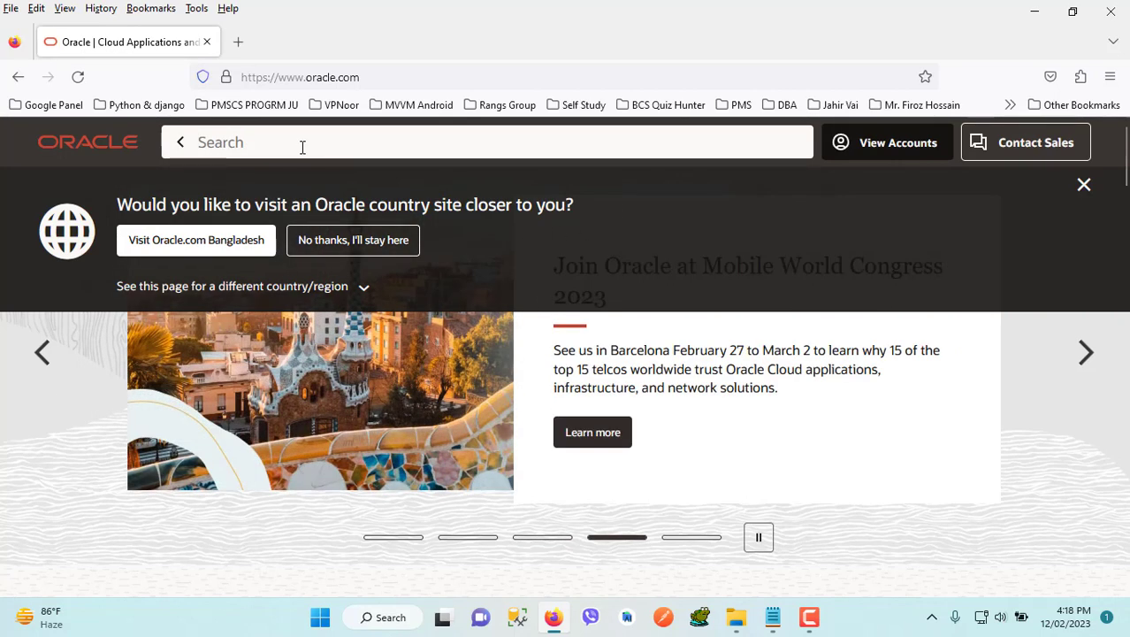
{"action": "type", "text": "oracle"}
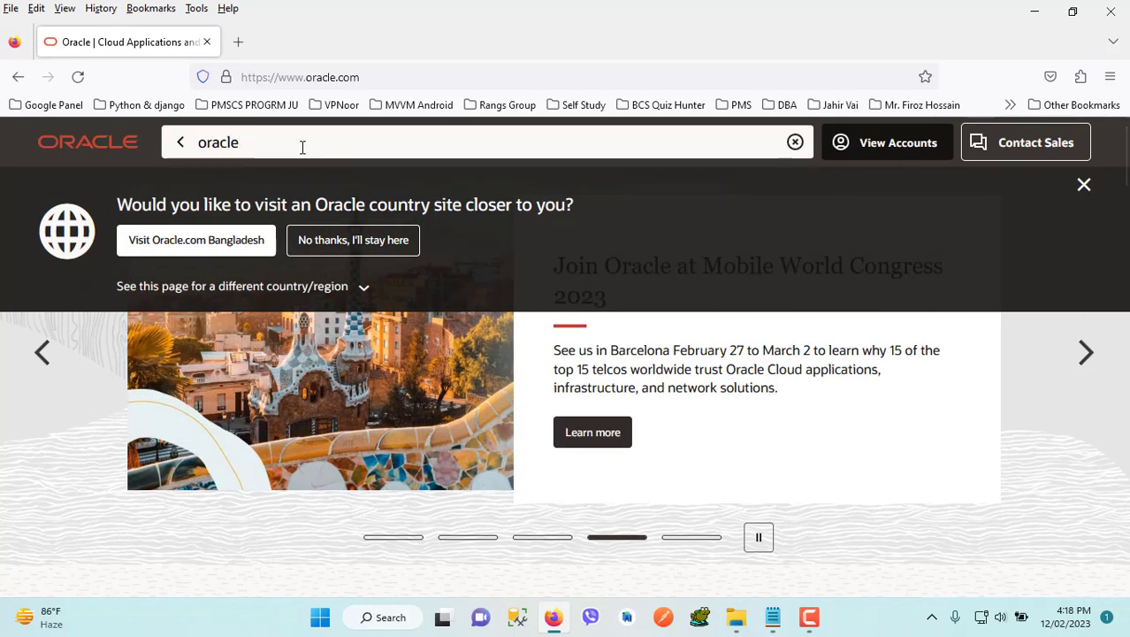
{"action": "type", "text": " 12c"}
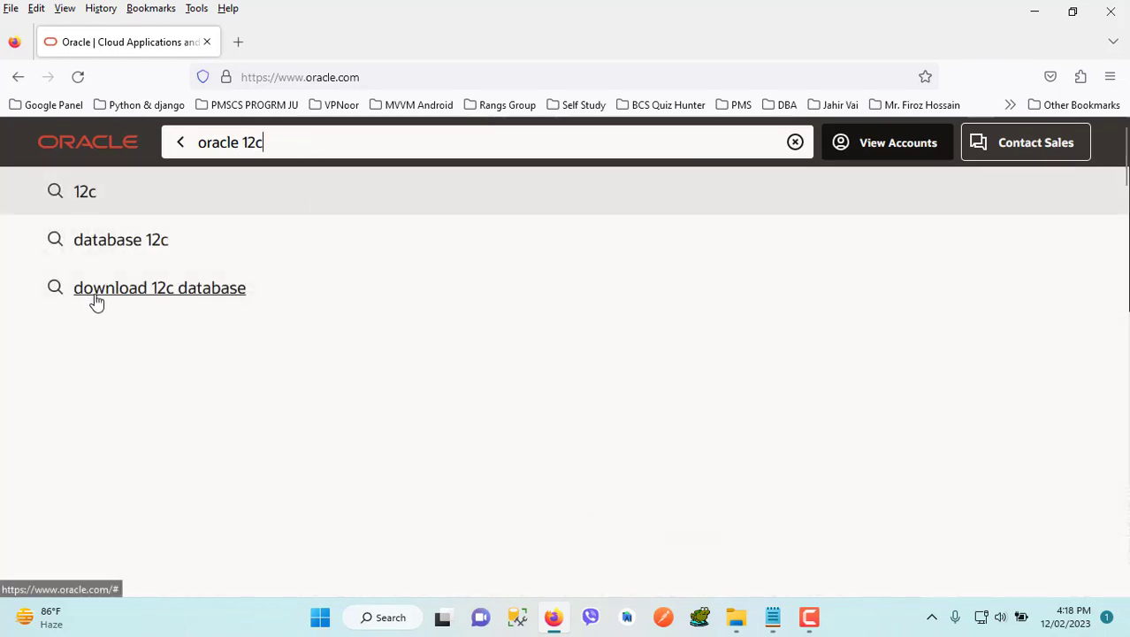
{"action": "left_click", "coordinate": [179, 296]}
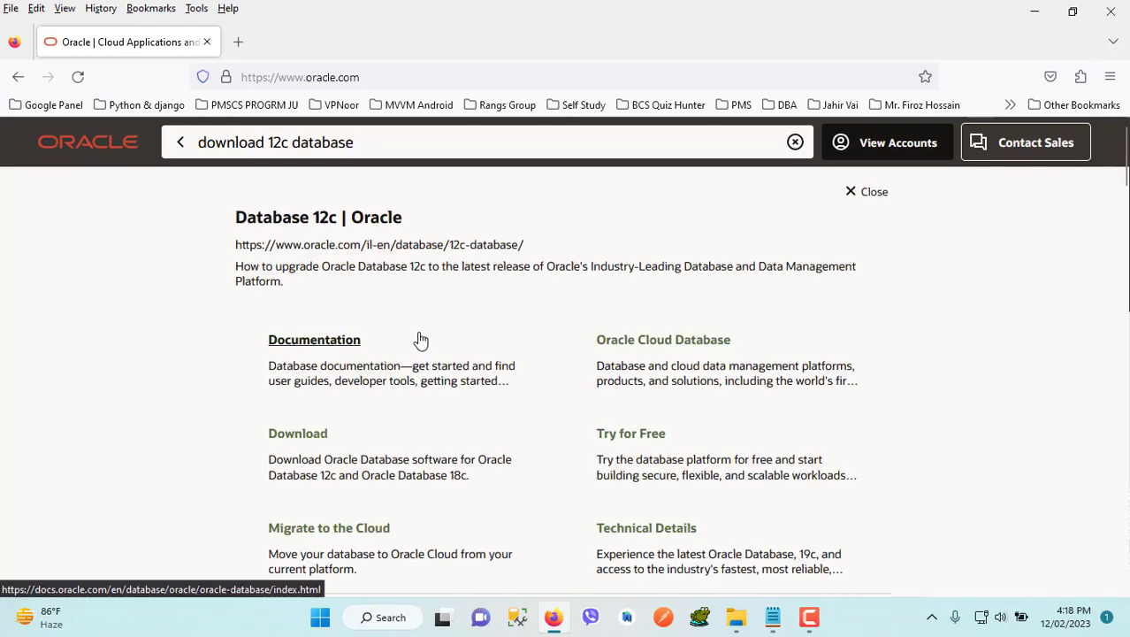
{"action": "scroll", "coordinate": [381, 451], "scroll_direction": "down", "scroll_amount": 2}
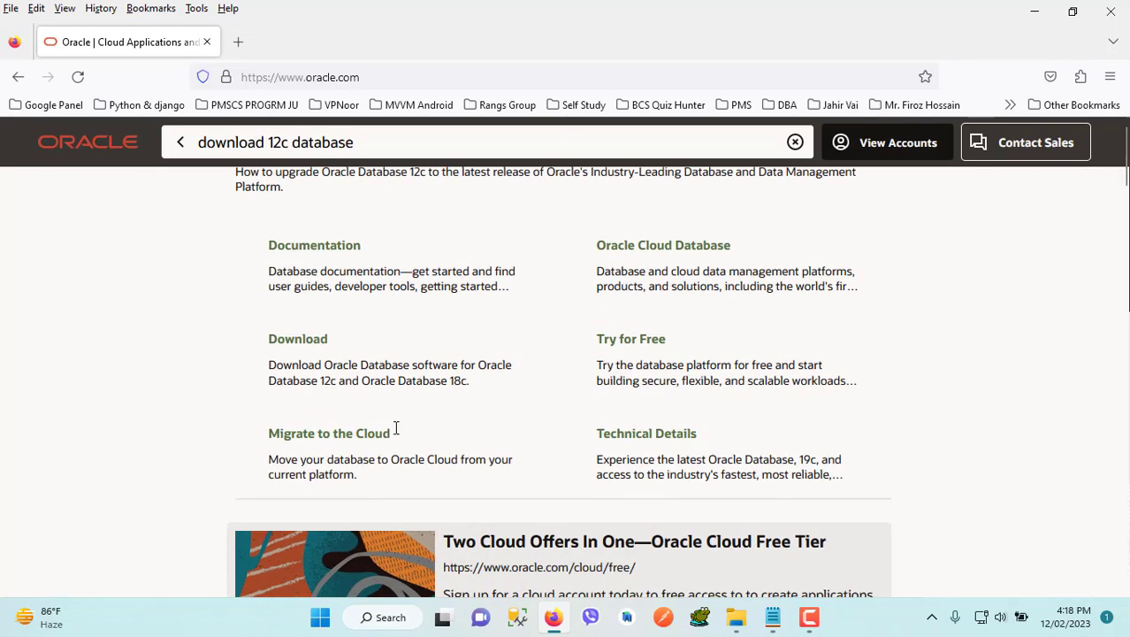
{"action": "left_click", "coordinate": [304, 347]}
Look through the Oracle Database Software Downloads page, examining the Oracle Database 21c and 19c sections
{"action": "scroll", "coordinate": [318, 349], "scroll_direction": "down", "scroll_amount": 3}
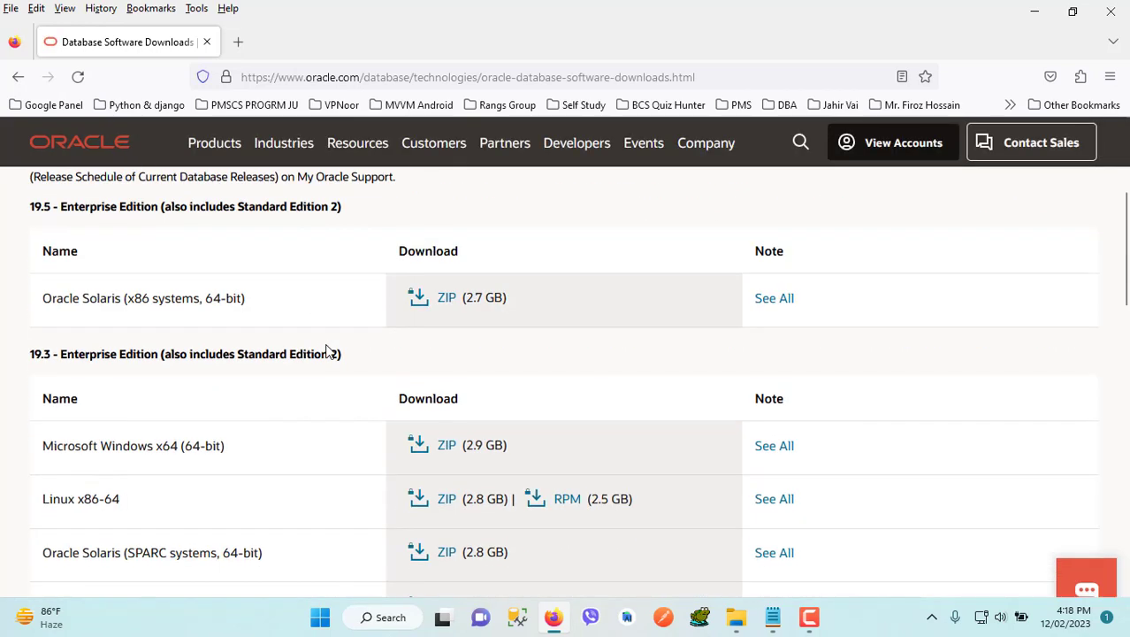
{"action": "scroll", "coordinate": [334, 352], "scroll_direction": "down", "scroll_amount": 7}
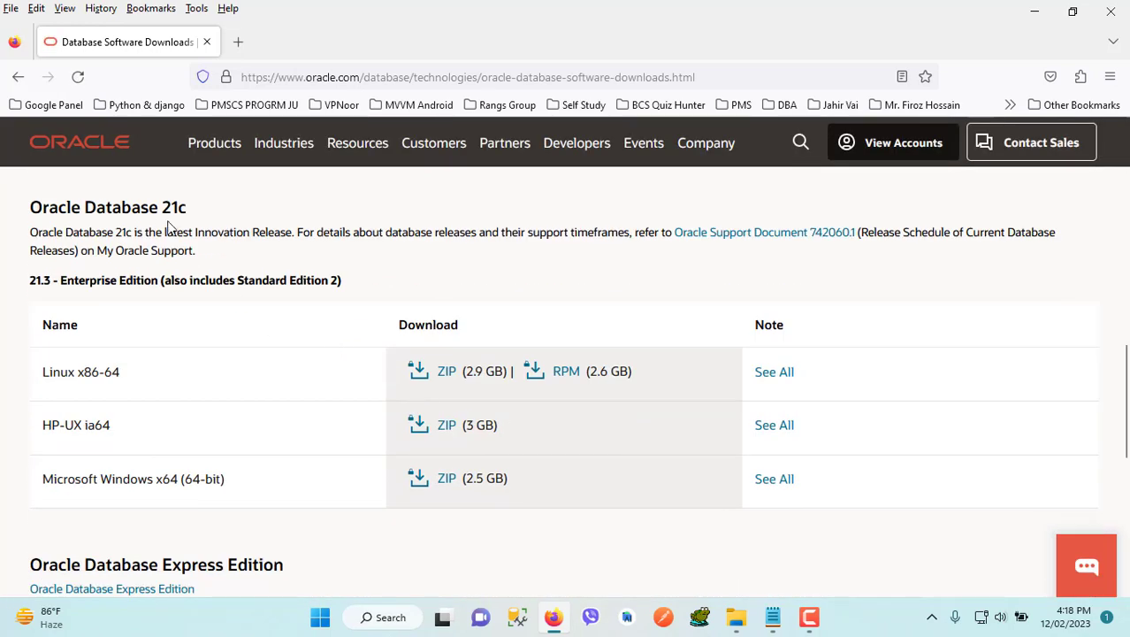
{"action": "triple_click", "coordinate": [101, 213]}
{"action": "scroll", "coordinate": [222, 353], "scroll_direction": "up", "scroll_amount": 10}
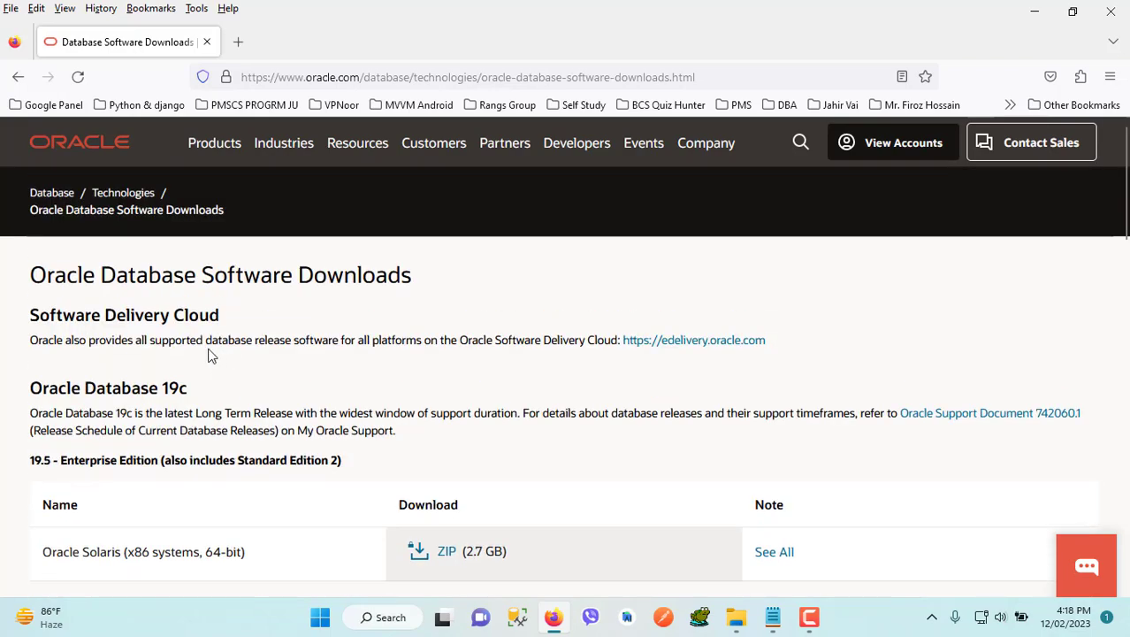
{"action": "left_click_drag", "start_coordinate": [191, 392], "coordinate": [58, 389]}
{"action": "scroll", "coordinate": [403, 381], "scroll_direction": "down", "scroll_amount": 12}
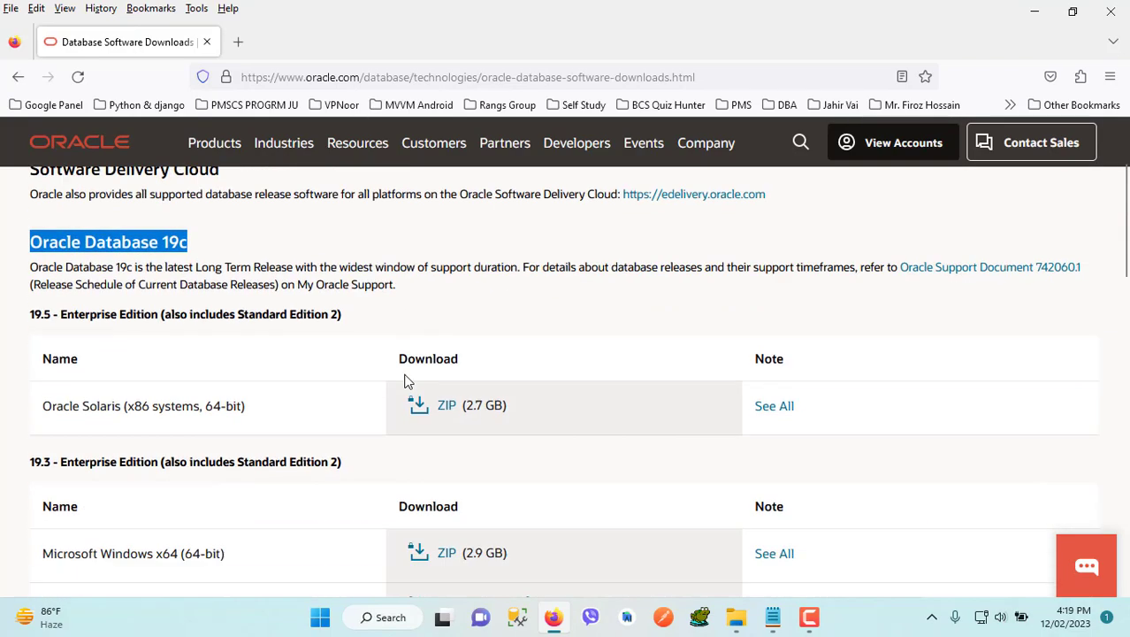
Find the Oracle Database Express Edition section on the downloads page and open its download page
{"action": "scroll", "coordinate": [394, 394], "scroll_direction": "down", "scroll_amount": 3}
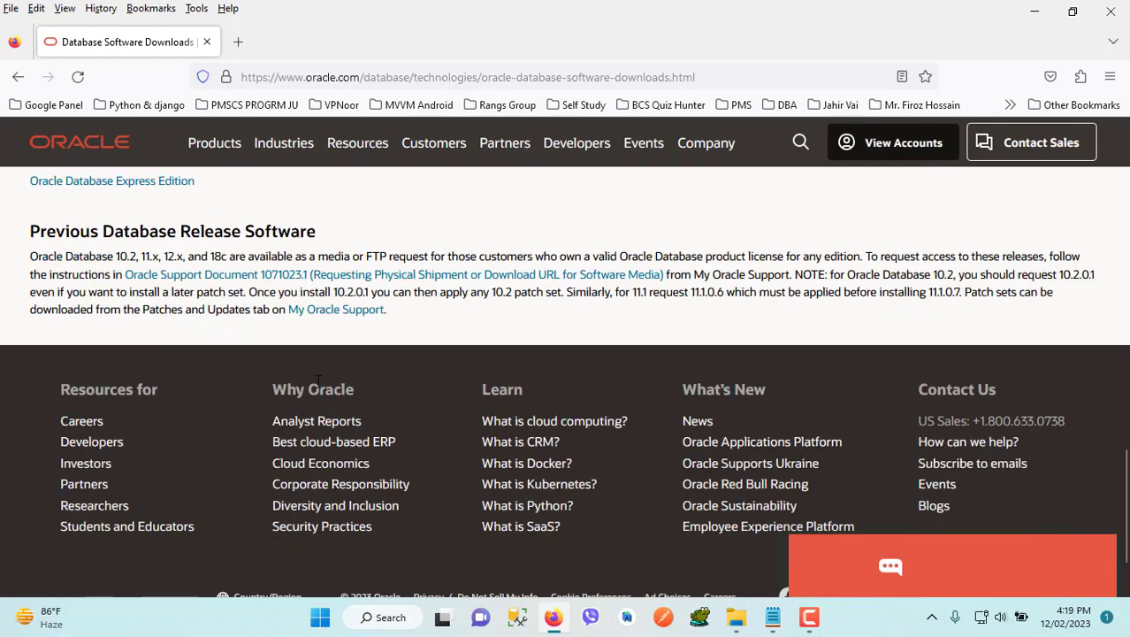
{"action": "scroll", "coordinate": [678, 371], "scroll_direction": "up", "scroll_amount": 3}
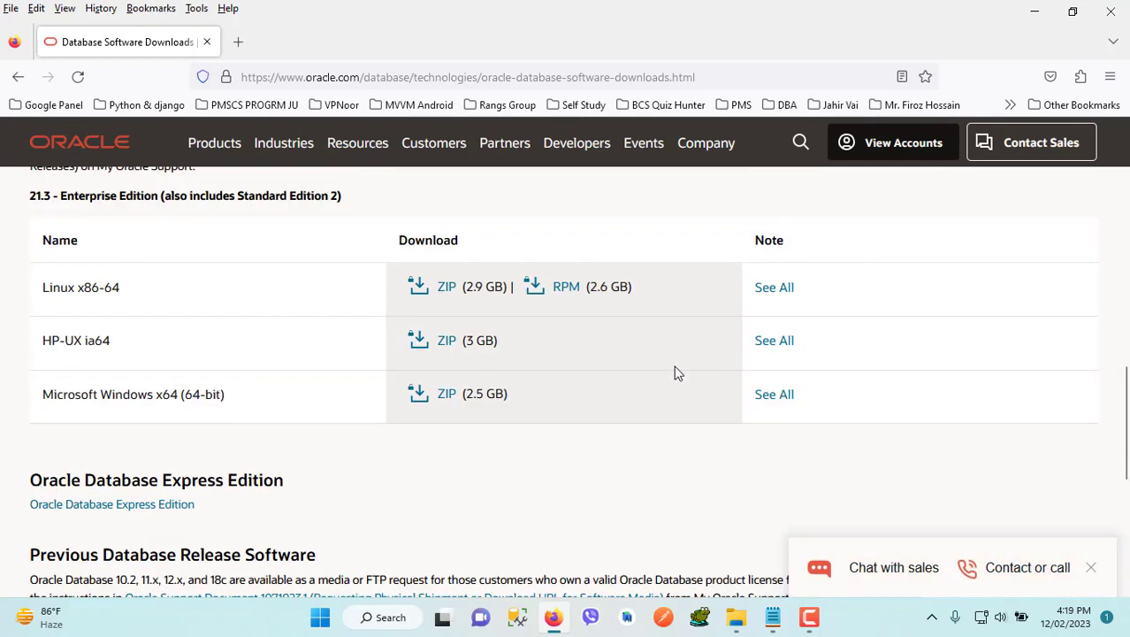
{"action": "left_click_drag", "start_coordinate": [30, 479], "coordinate": [276, 482]}
{"action": "left_click", "coordinate": [146, 512]}
Look through the Oracle Database 21c Express Edition downloads, then open the Prior Release Archive and examine that page
{"action": "scroll", "coordinate": [633, 426], "scroll_direction": "down", "scroll_amount": 8}
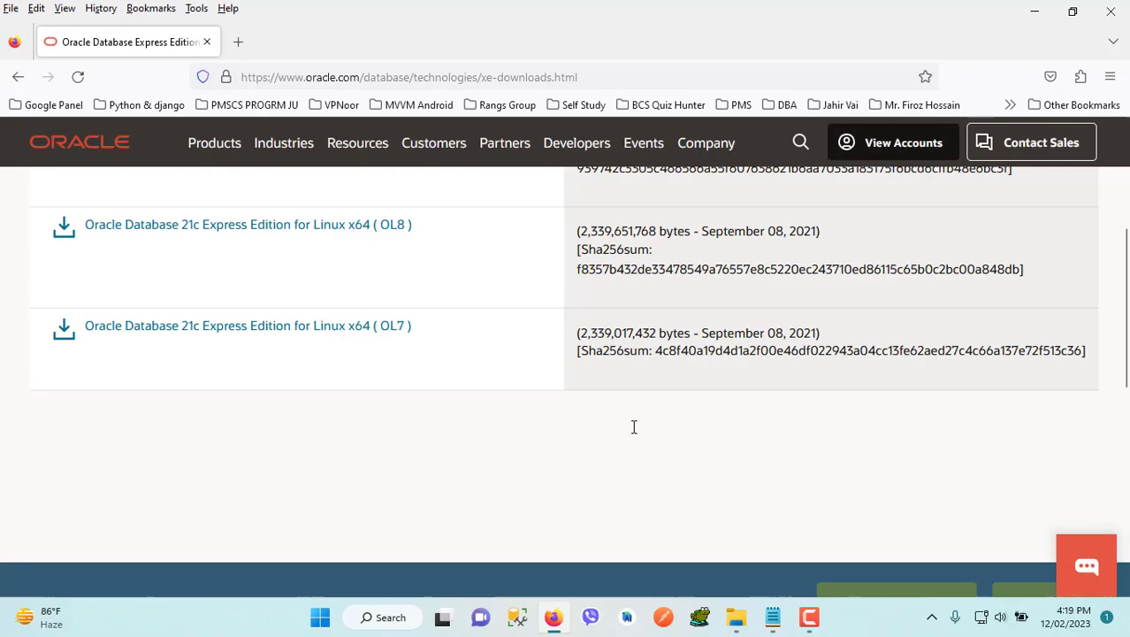
{"action": "scroll", "coordinate": [880, 336], "scroll_direction": "up", "scroll_amount": 2}
{"action": "left_click", "coordinate": [874, 387]}
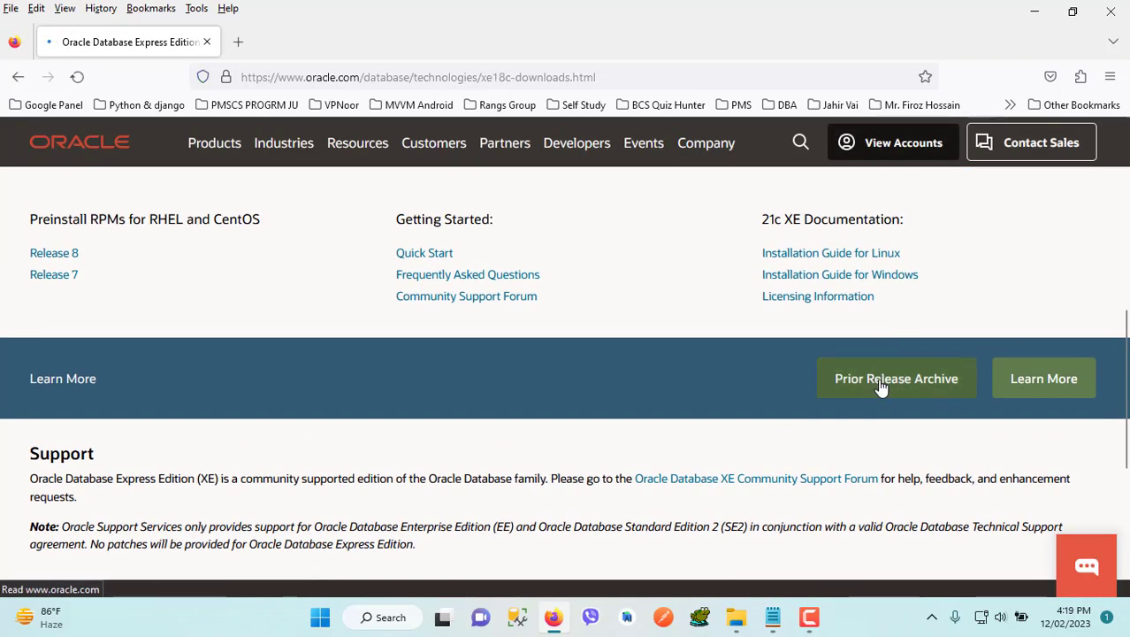
{"action": "scroll", "coordinate": [570, 387], "scroll_direction": "down", "scroll_amount": 3}
{"action": "scroll", "coordinate": [570, 387], "scroll_direction": "down", "scroll_amount": 4}
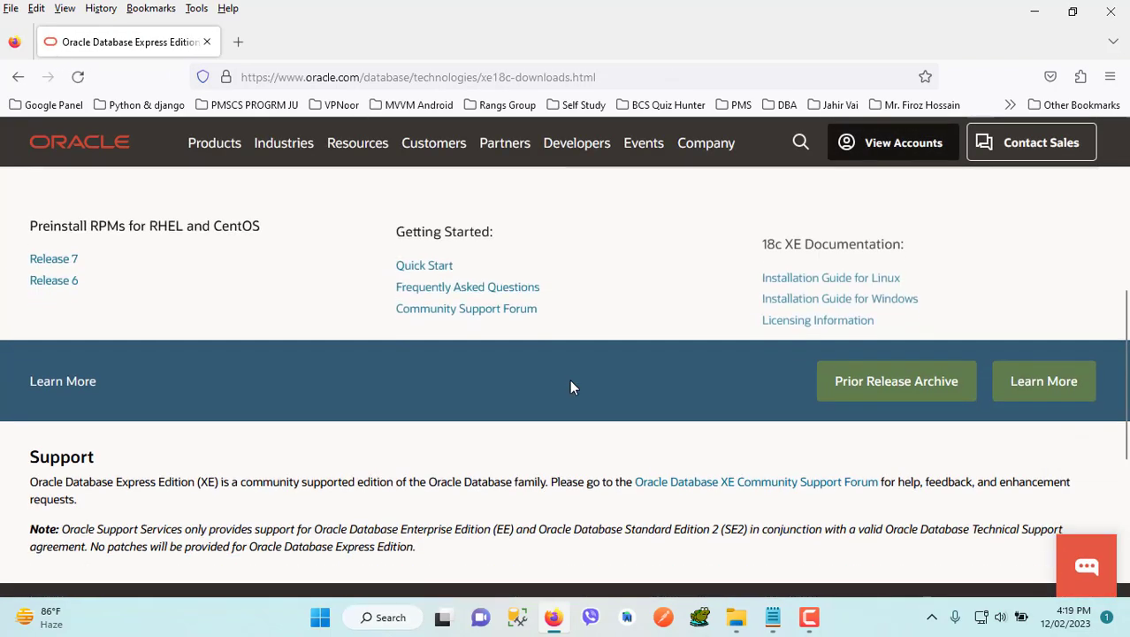
Switch to Notepad and add the line "6. just find your desire version" after a blank line below item 5
{"action": "left_click", "coordinate": [773, 617]}
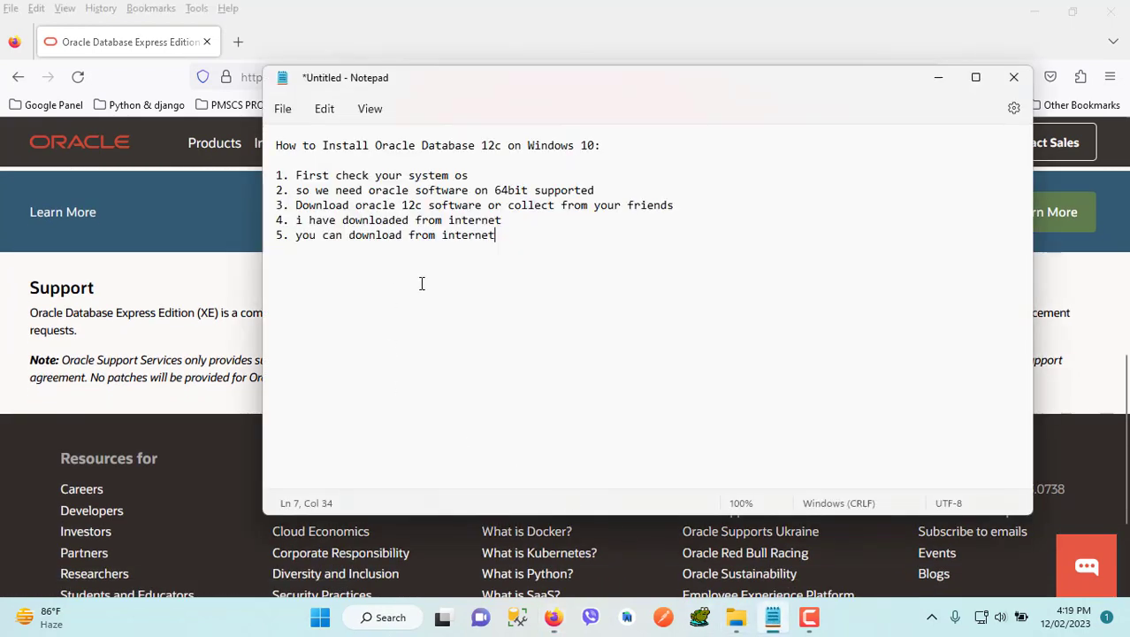
{"action": "left_click", "coordinate": [509, 269]}
{"action": "type", "text": "6. jus"}
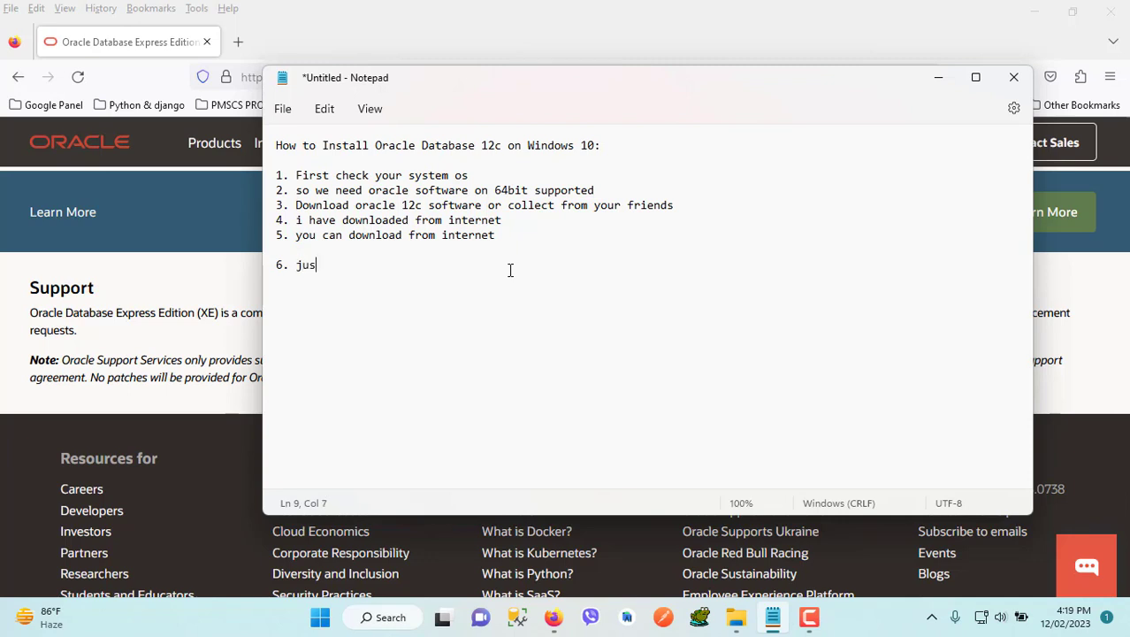
{"action": "type", "text": "t find your d"}
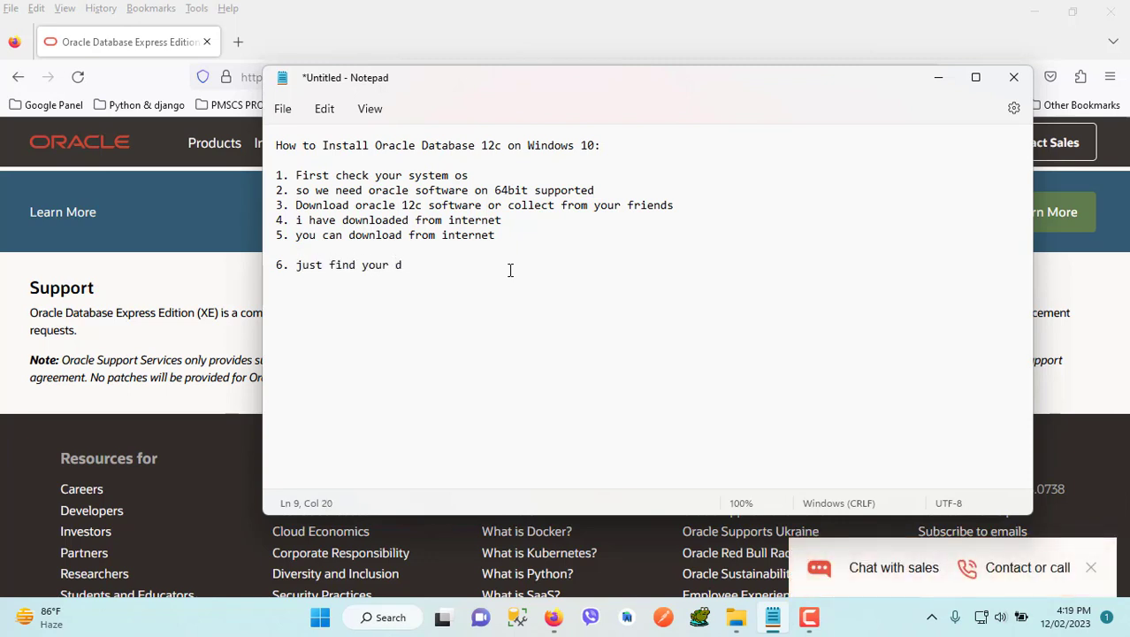
{"action": "type", "text": "esire versio"}
{"action": "type", "text": "n"}
{"action": "key", "text": "Return"}
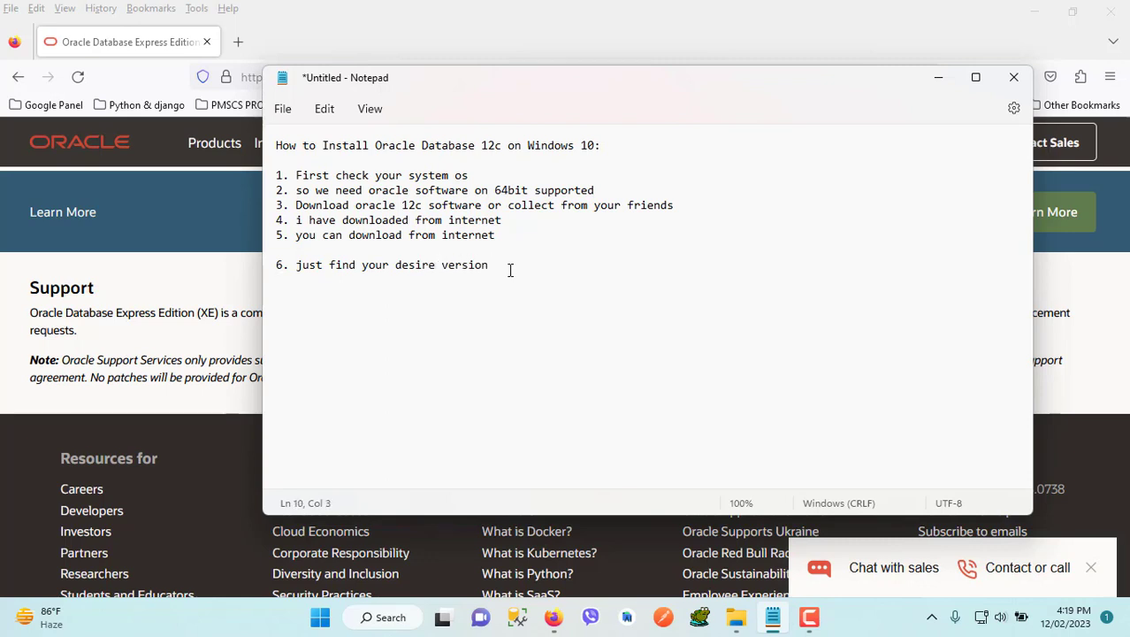
Add the indented line "you can install any version" under item 6 and a separate line "lets start!" below it
{"action": "type", "text": "you can install any vers"}
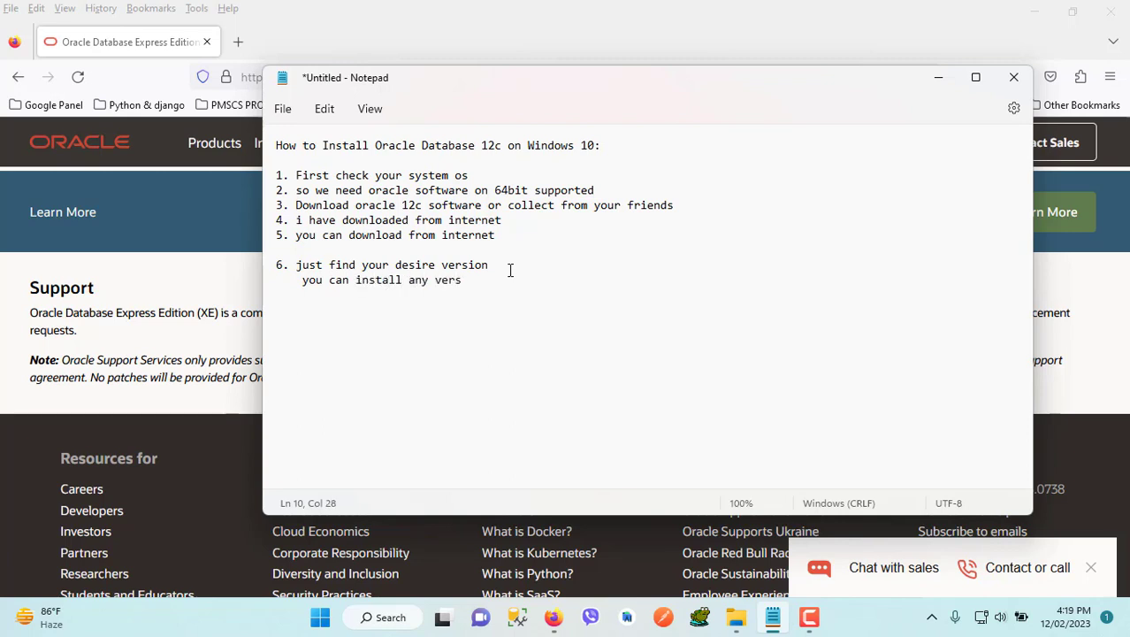
{"action": "type", "text": "ion"}
{"action": "key", "text": "Return"}
{"action": "key", "text": "Return"}
{"action": "type", "text": "lets start!"}
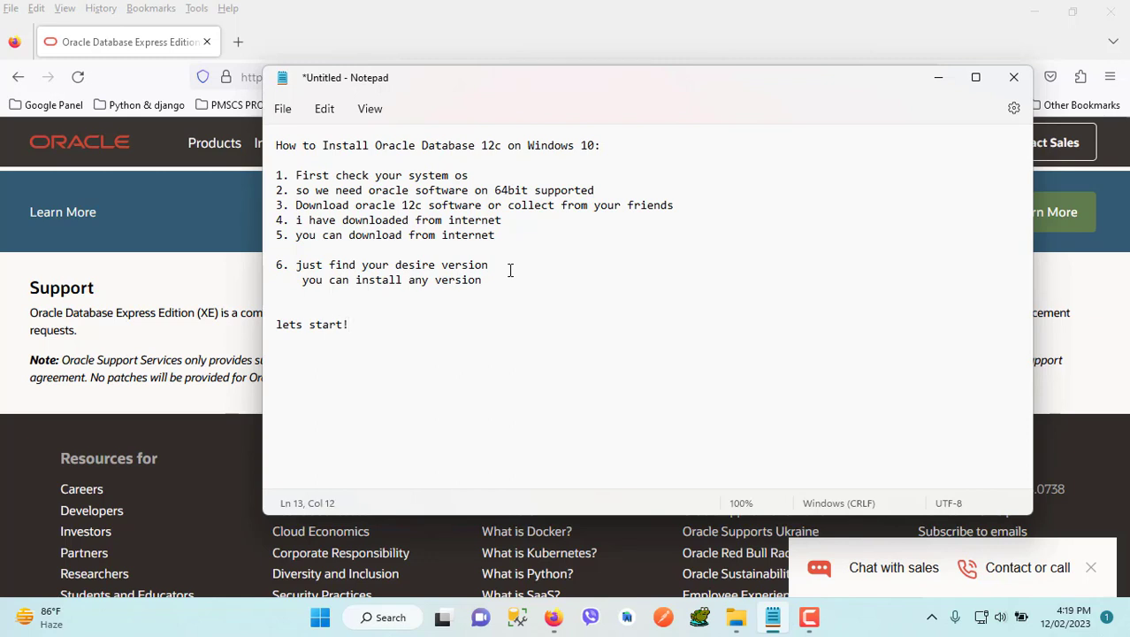
Switch to File Explorer, open the database folder inside winx64_12201_database, and run setup.exe
{"action": "left_click", "coordinate": [735, 616]}
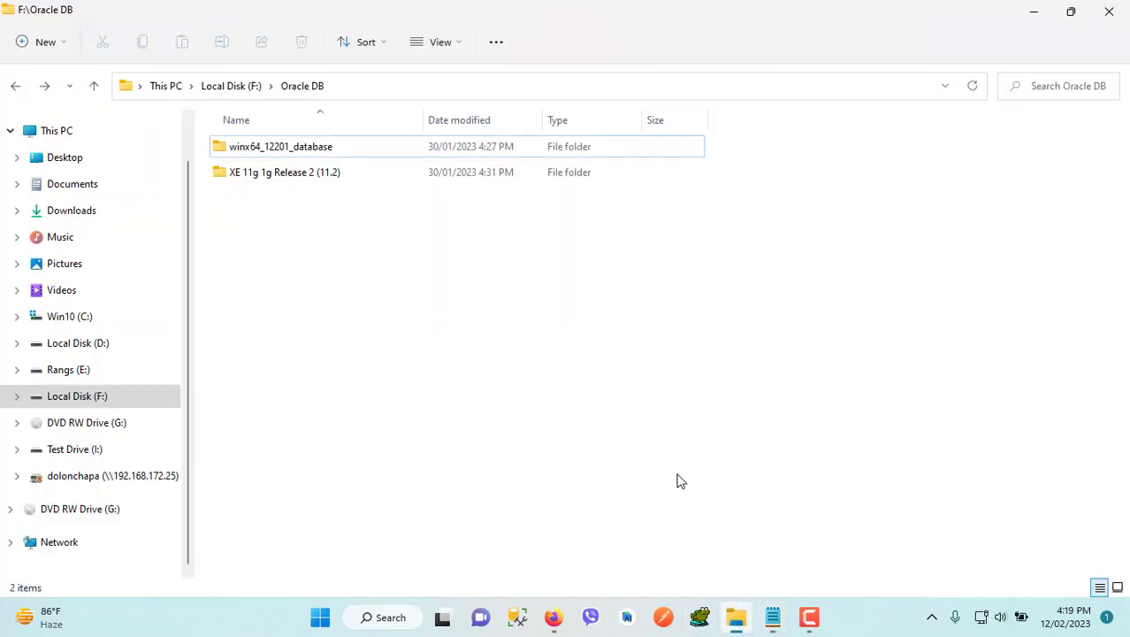
{"action": "left_click", "coordinate": [261, 152]}
{"action": "double_click", "coordinate": [261, 152]}
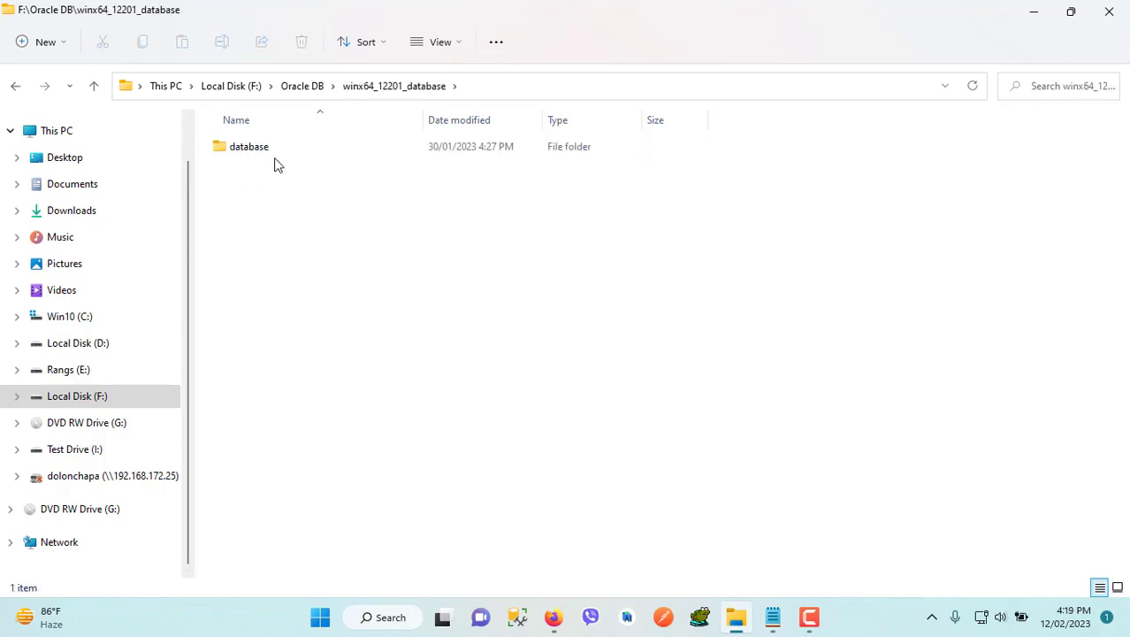
{"action": "double_click", "coordinate": [253, 156]}
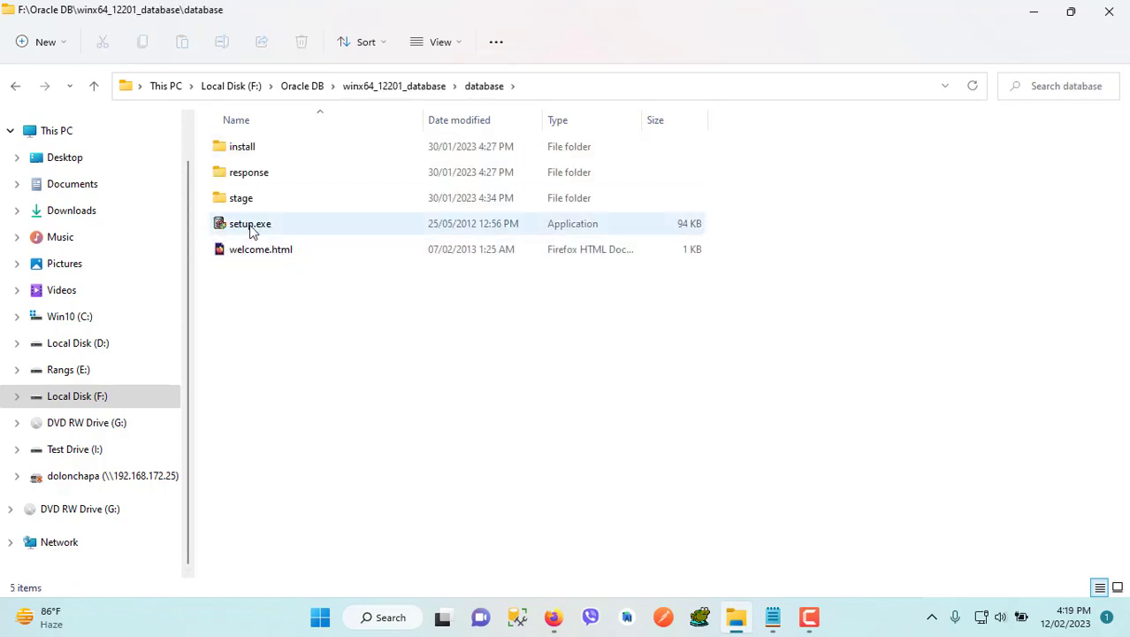
{"action": "left_click", "coordinate": [250, 227]}
{"action": "double_click", "coordinate": [252, 227]}
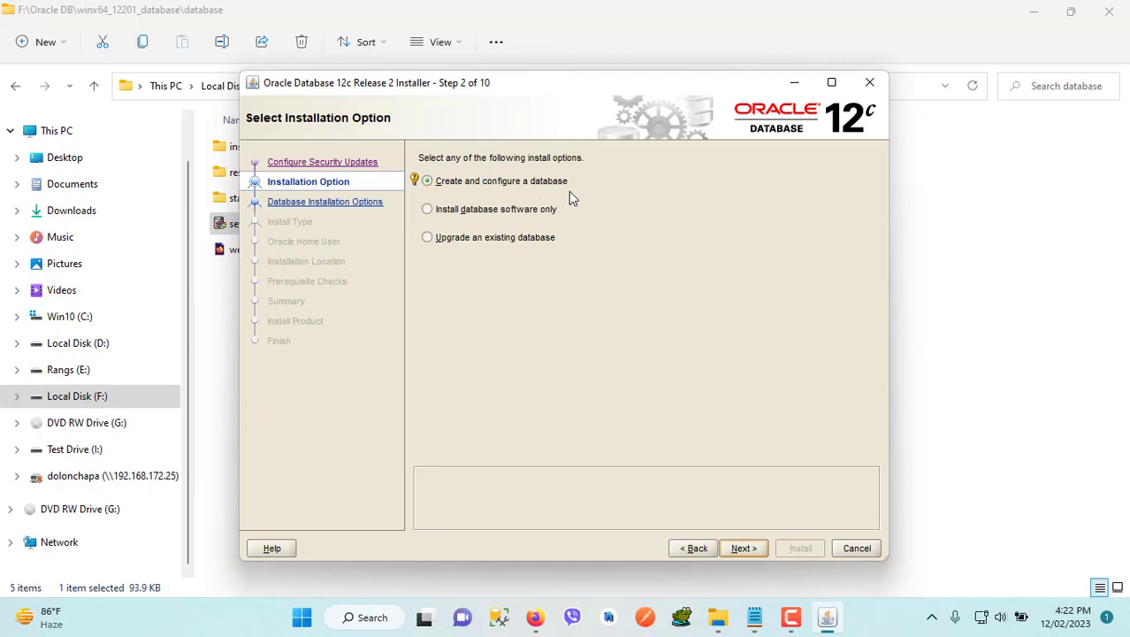
Continue the Oracle Database 12c installer with "Create and configure a database" and choose the Desktop class system
{"action": "left_click", "coordinate": [741, 548]}
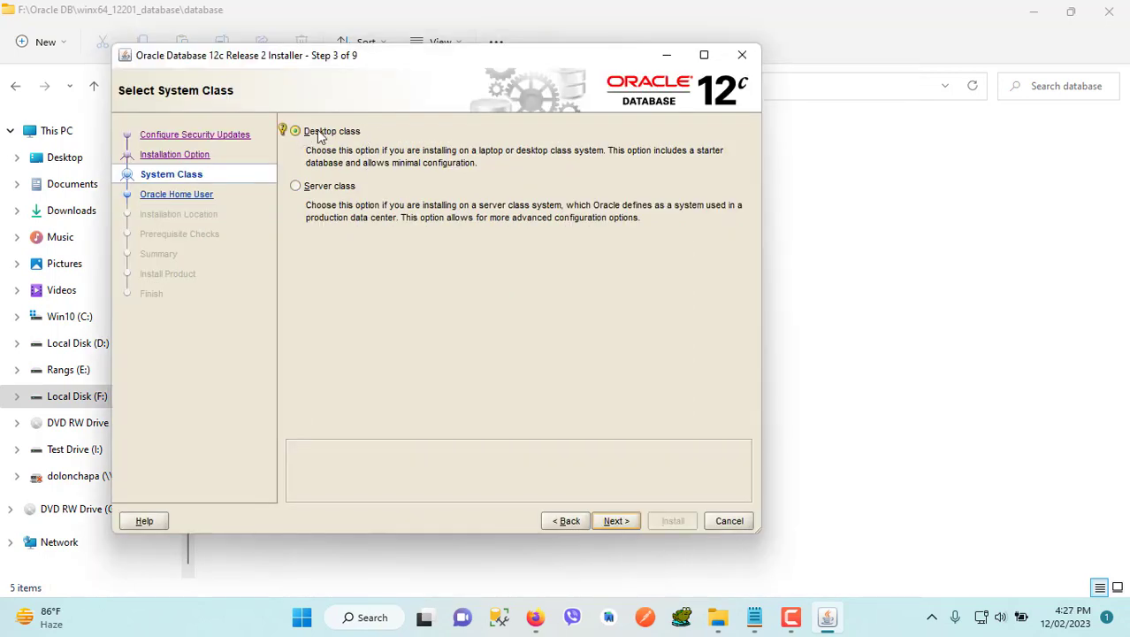
{"action": "left_click", "coordinate": [306, 133]}
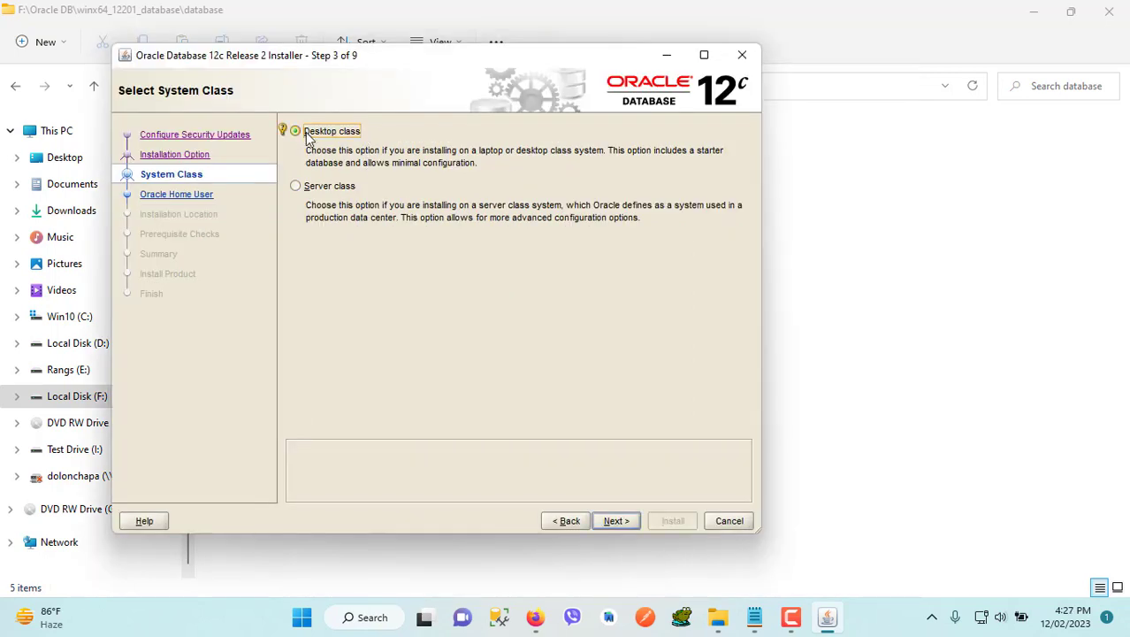
{"action": "left_click", "coordinate": [613, 522]}
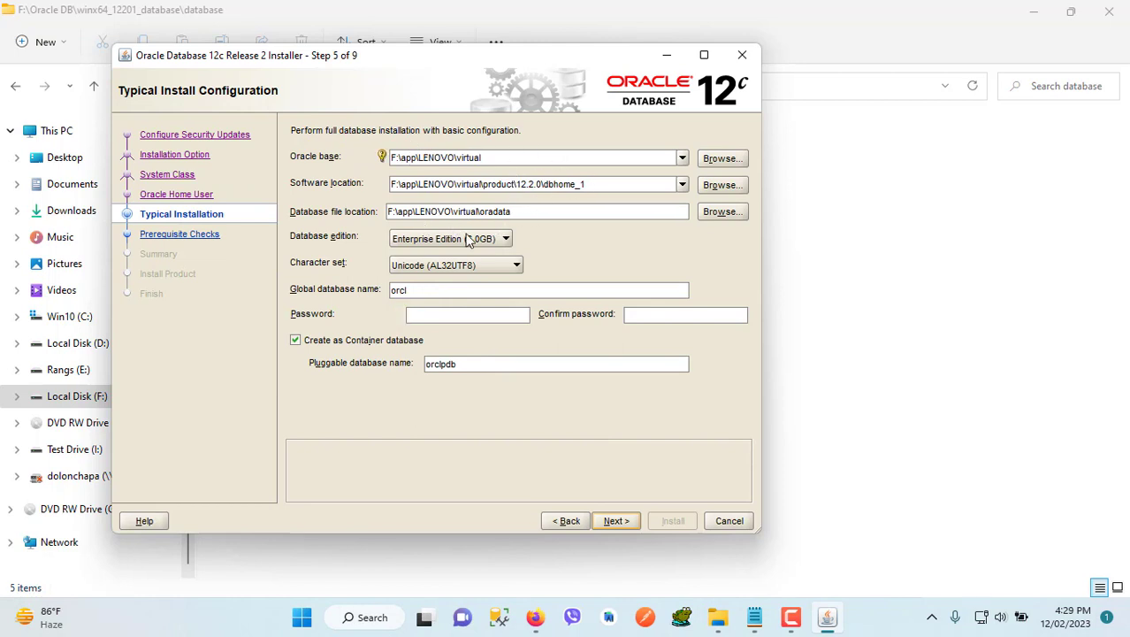
{"action": "left_click", "coordinate": [419, 316]}
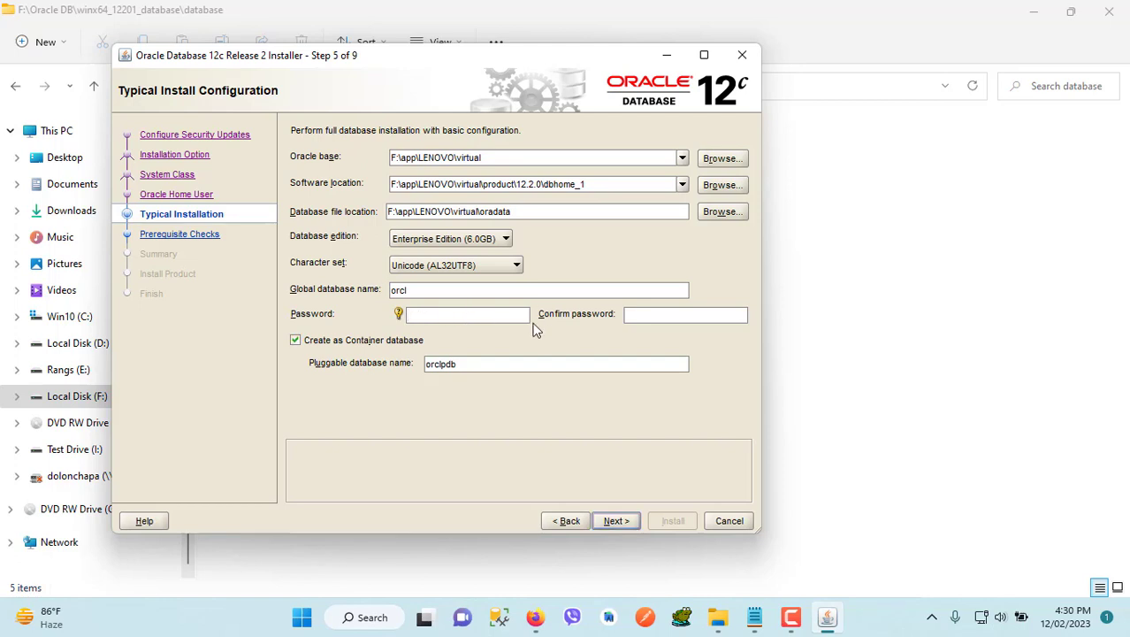
{"action": "type", "text": "••"}
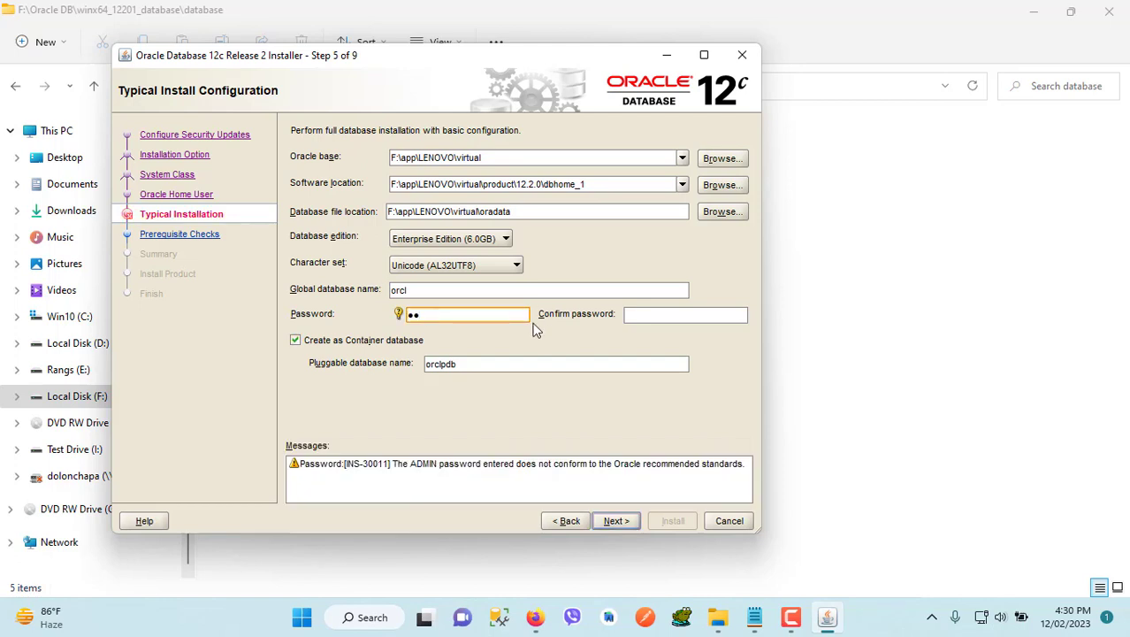
{"action": "type", "text": "••"}
{"action": "key", "text": "BackSpace"}
{"action": "key", "text": "BackSpace"}
{"action": "key", "text": "BackSpace"}
{"action": "key", "text": "BackSpace"}
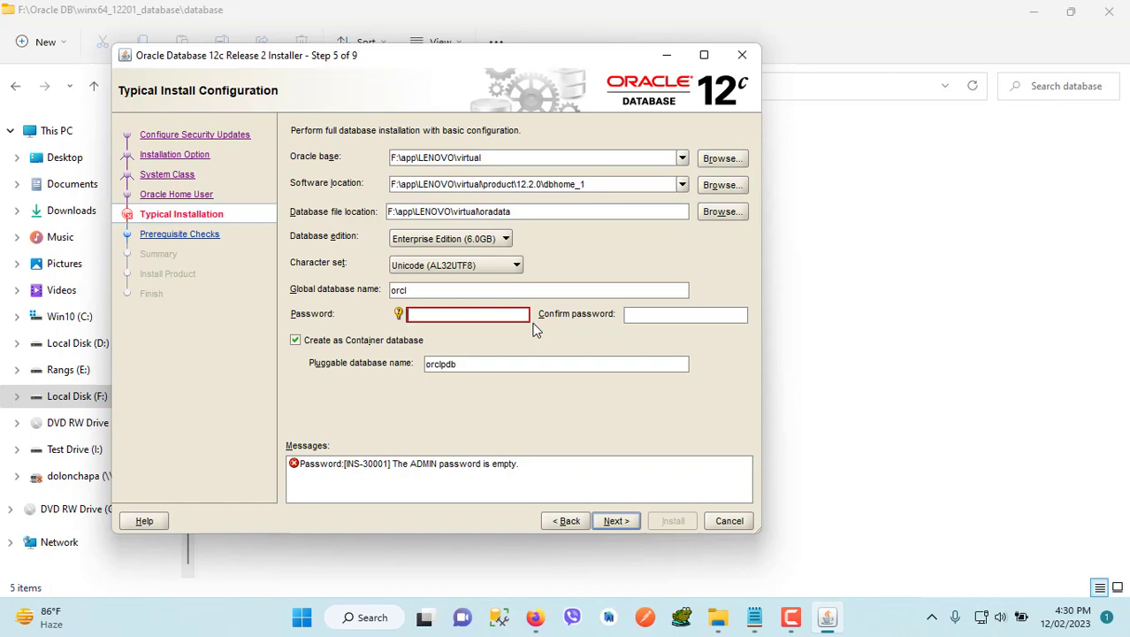
Switch to Notepad, move its window beside the installer's password field, and add the line "you should be remember this password" to the notes
{"action": "left_click", "coordinate": [754, 616]}
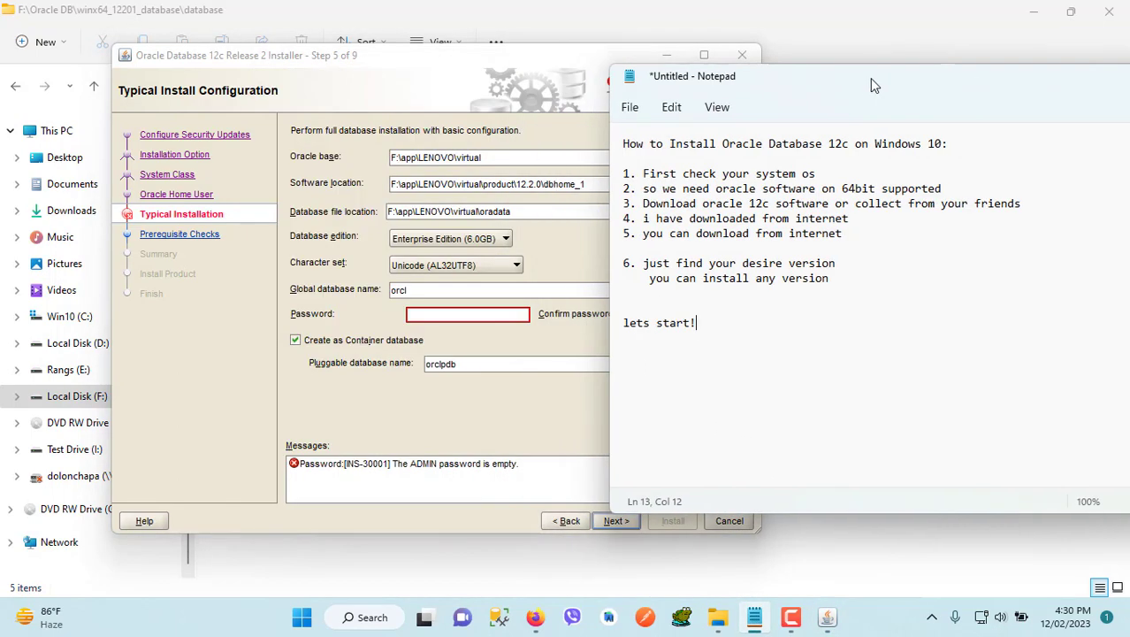
{"action": "left_click_drag", "start_coordinate": [508, 80], "coordinate": [910, 54]}
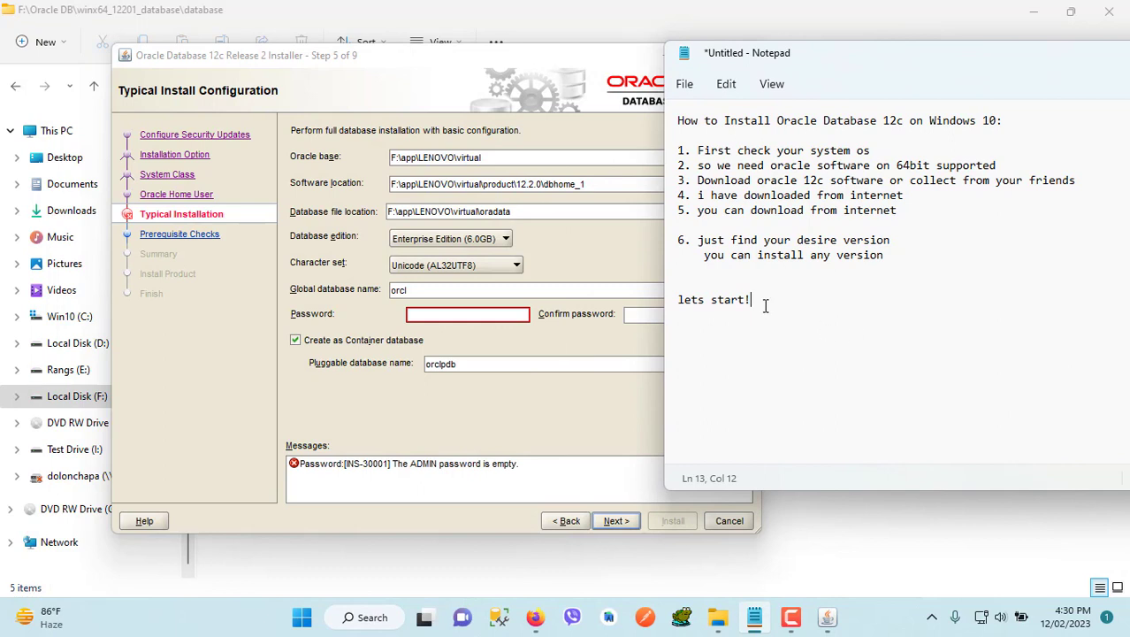
{"action": "key", "text": "Return"}
{"action": "key", "text": "Return"}
{"action": "type", "text": "you should be remember t"}
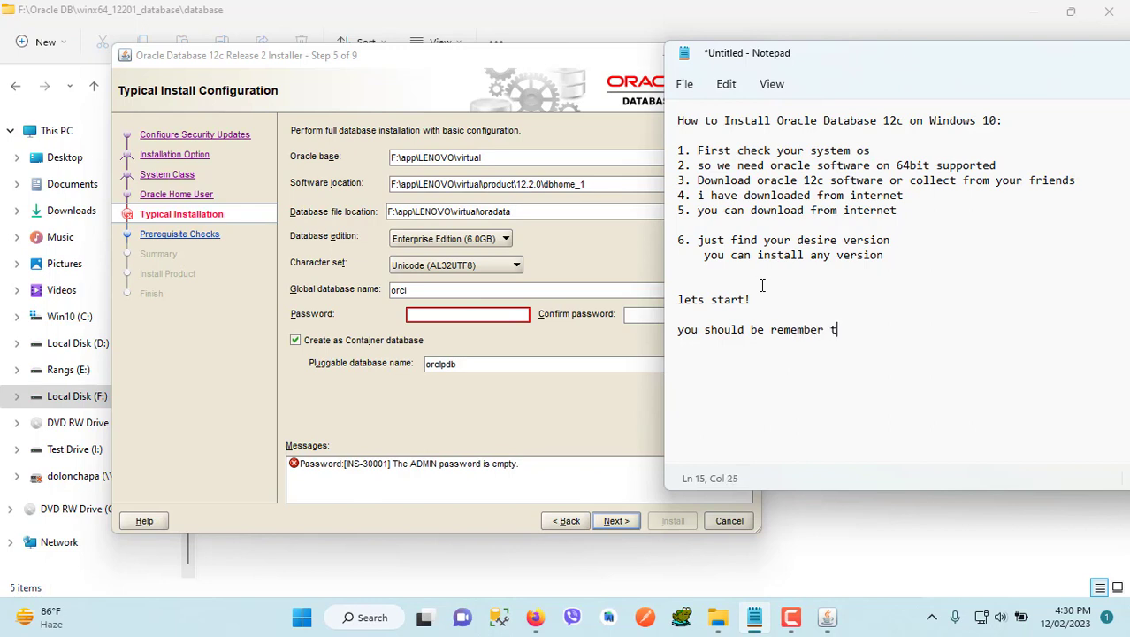
{"action": "type", "text": "his password"}
Return to the installer and try administrative passwords in the Password field, clearing each entry
{"action": "left_click", "coordinate": [570, 334]}
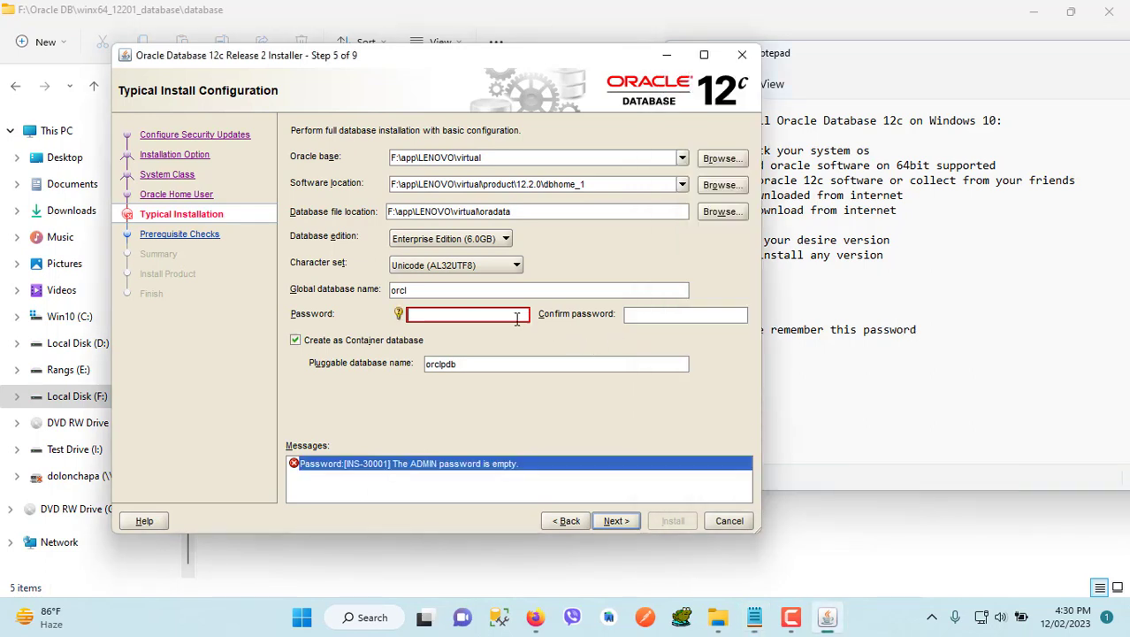
{"action": "left_click", "coordinate": [482, 315]}
{"action": "type", "text": "••••"}
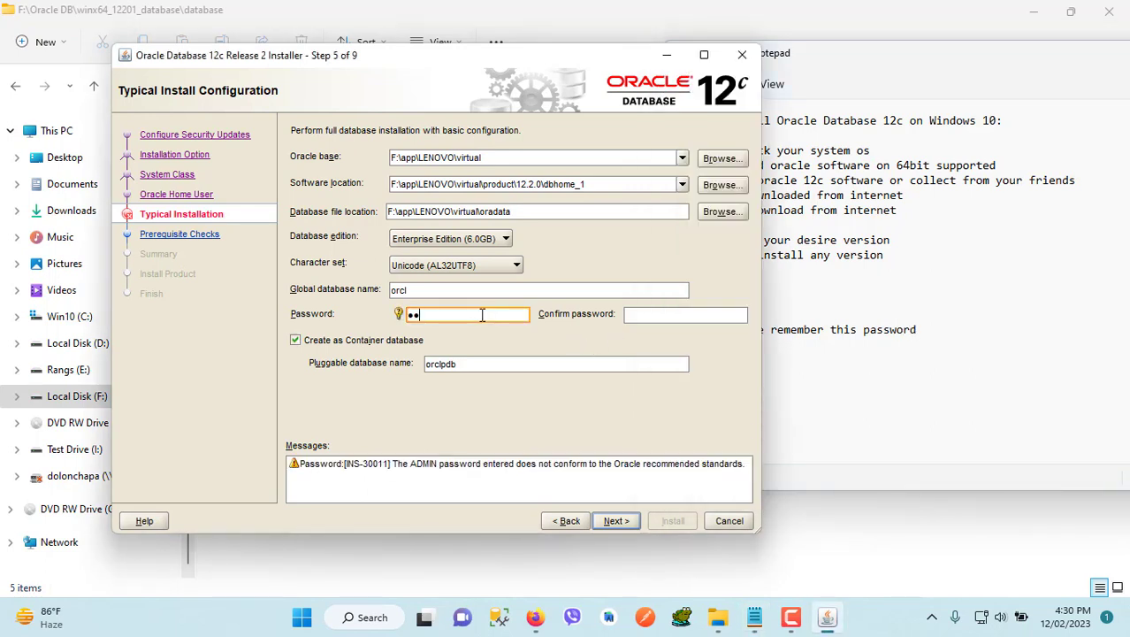
{"action": "key", "text": "BackSpace"}
{"action": "key", "text": "BackSpace"}
{"action": "key", "text": "BackSpace"}
{"action": "key", "text": "BackSpace"}
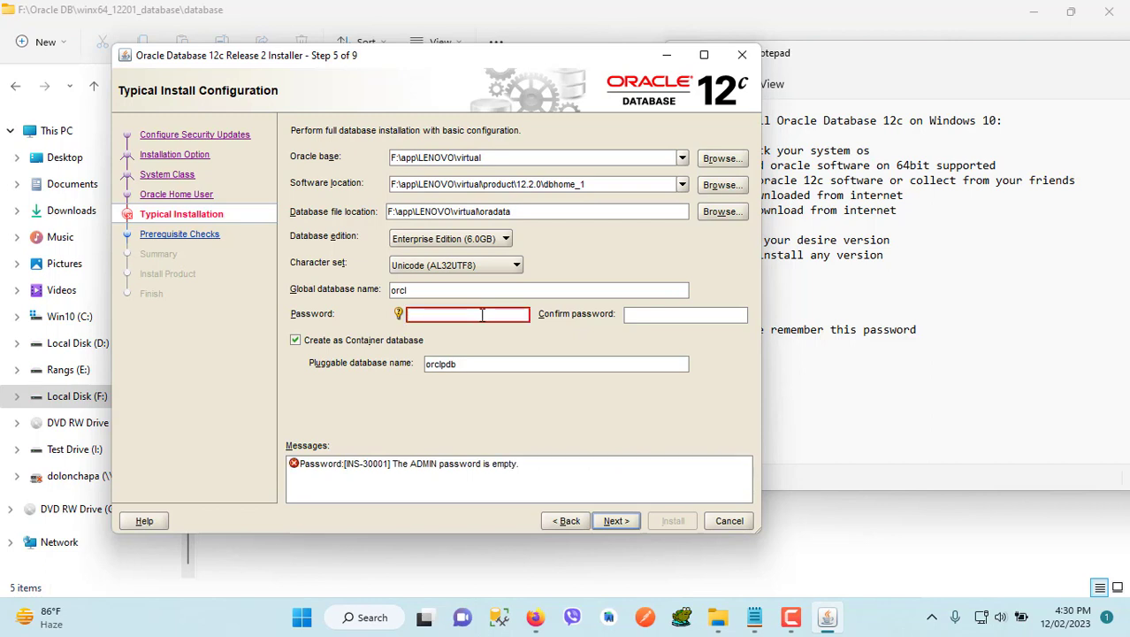
{"action": "type", "text": "••••••"}
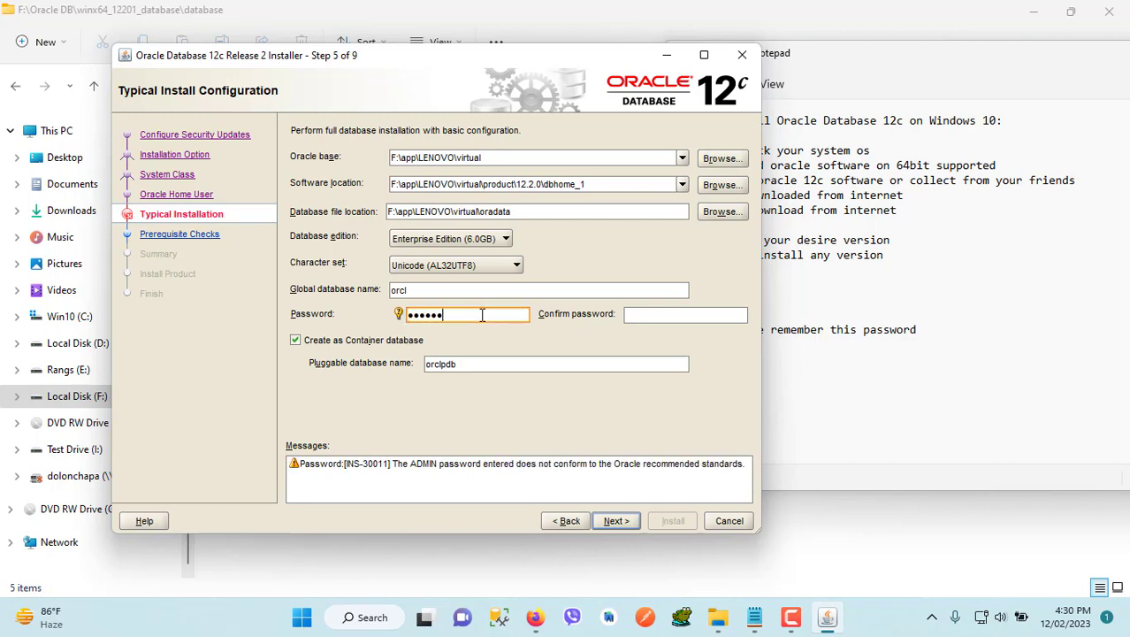
{"action": "type", "text": "••"}
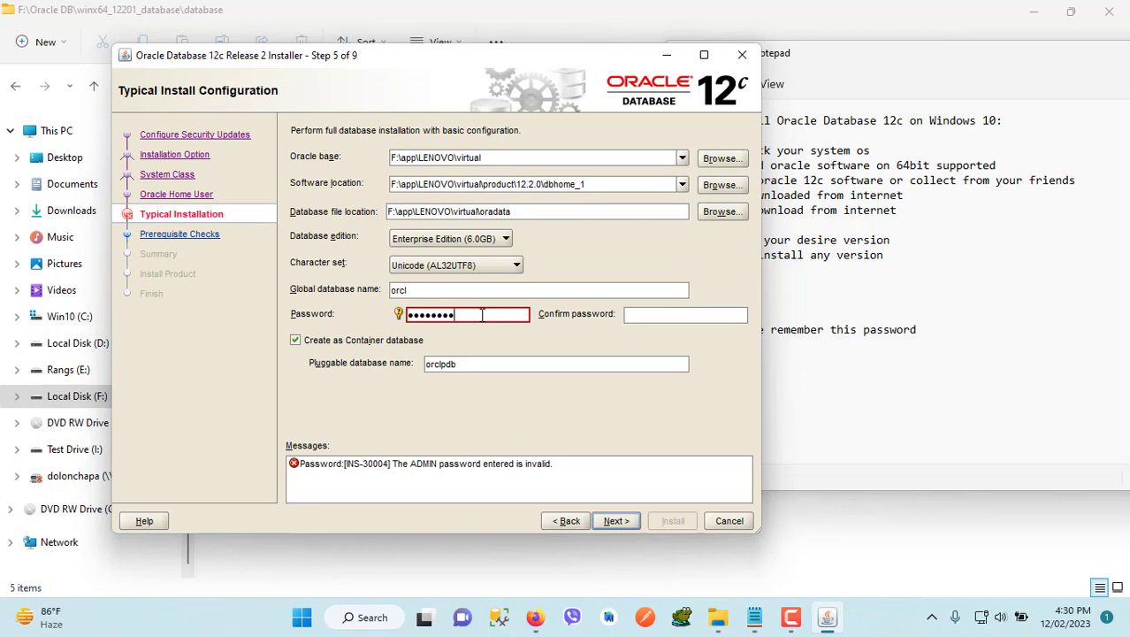
{"action": "key", "text": "BackSpace"}
{"action": "key", "text": "BackSpace"}
{"action": "key", "text": "BackSpace"}
{"action": "key", "text": "BackSpace"}
{"action": "key", "text": "BackSpace"}
{"action": "key", "text": "BackSpace"}
{"action": "key", "text": "BackSpace"}
{"action": "key", "text": "BackSpace"}
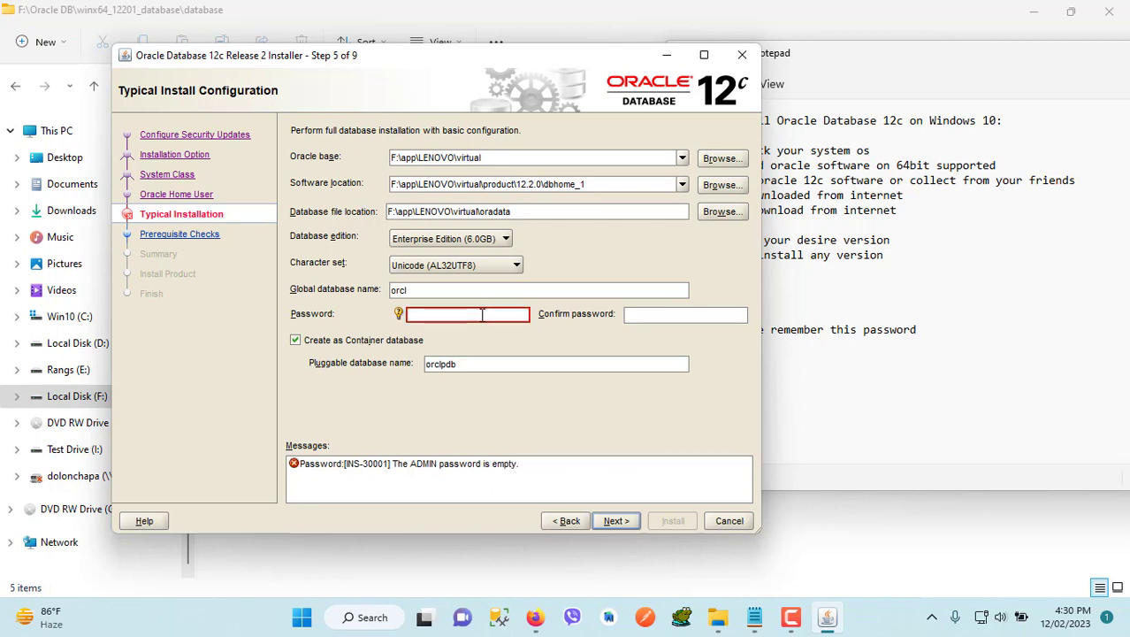
Enter the administrative password in the Password field and repeat it in the Confirm password field
{"action": "type", "text": "•••"}
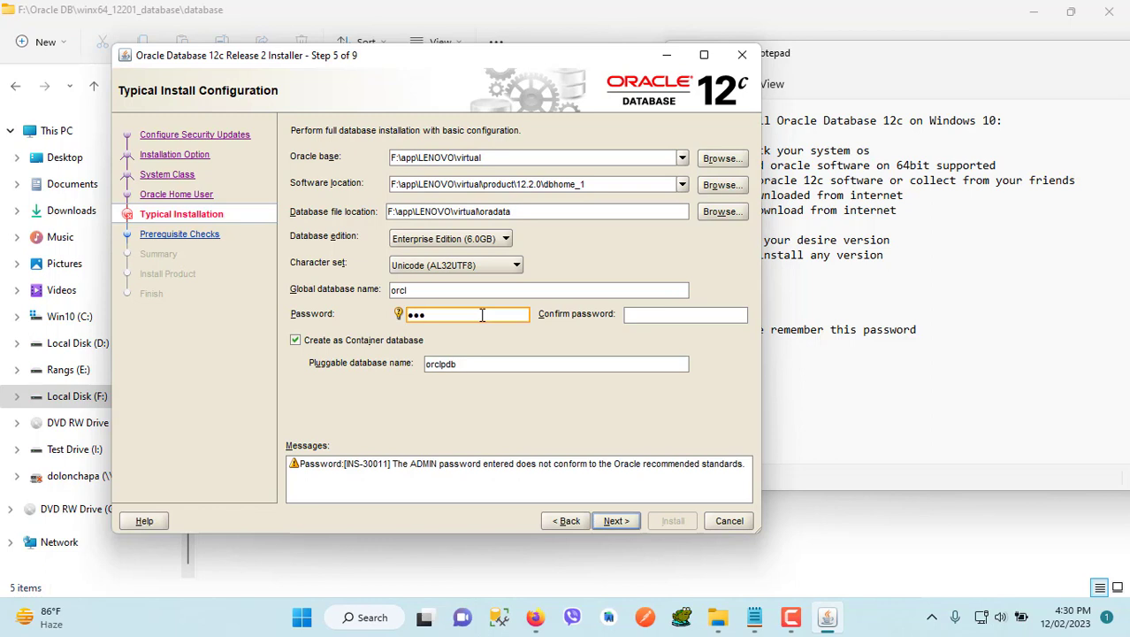
{"action": "type", "text": "•••••••"}
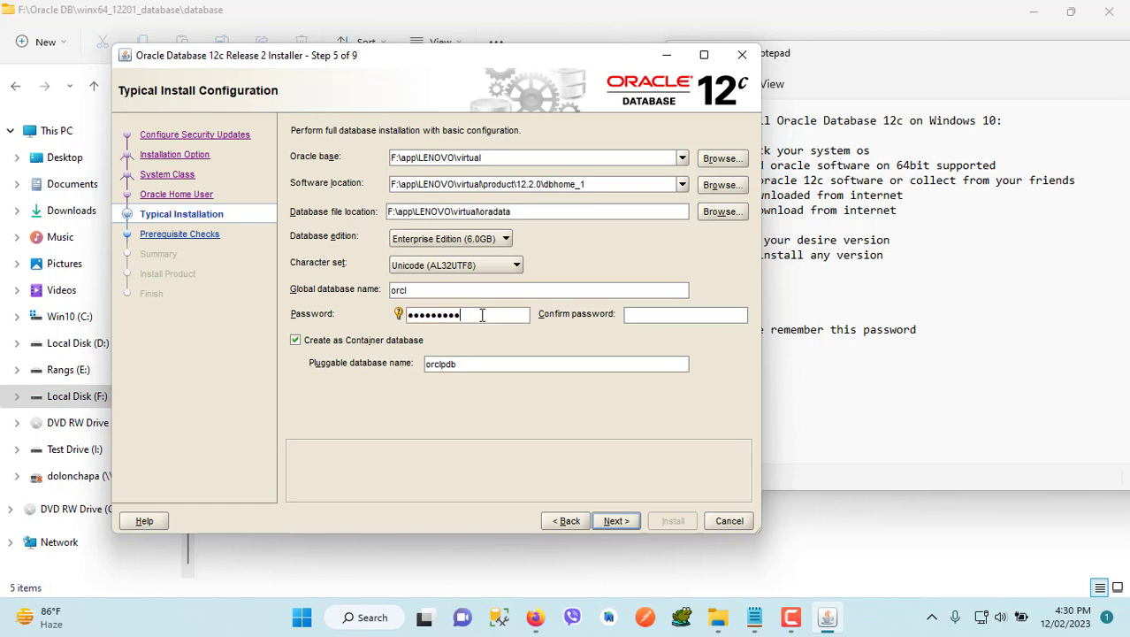
{"action": "type", "text": "•"}
{"action": "left_click", "coordinate": [664, 314]}
{"action": "type", "text": "••••••"}
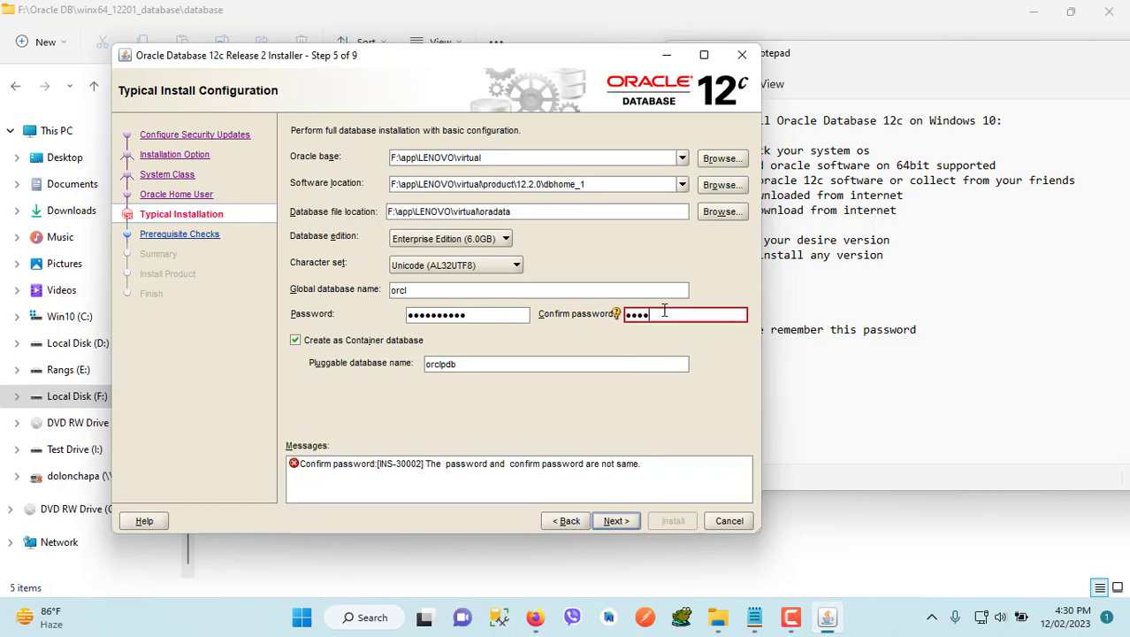
{"action": "type", "text": "•••••"}
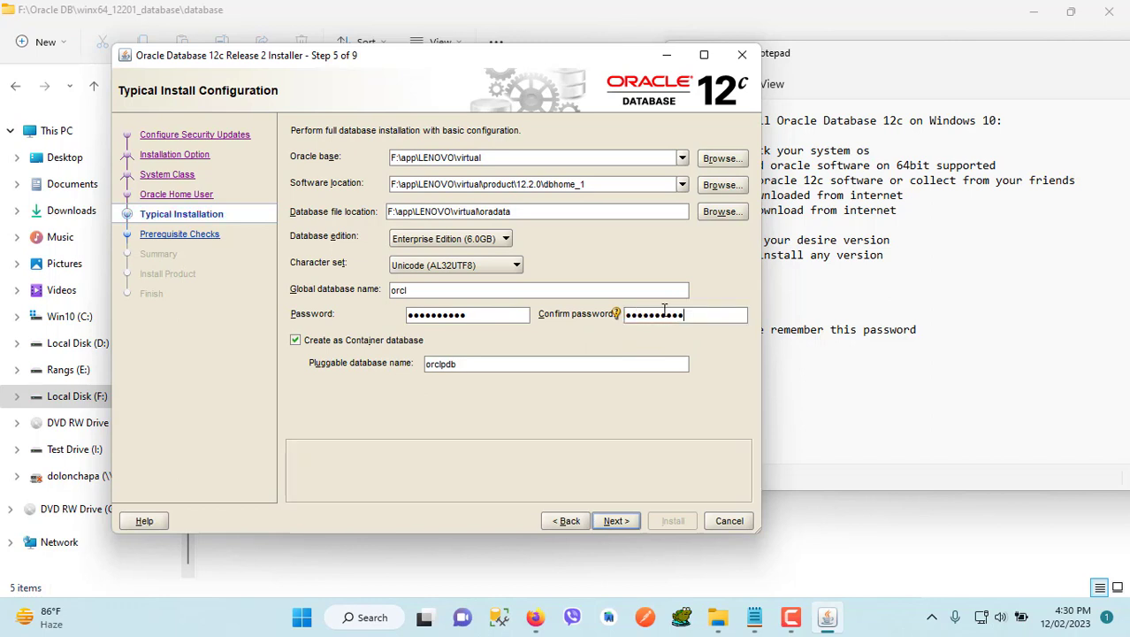
Switch to Notepad and record the administrative password after "pass=" on a new line below the password reminder
{"action": "left_click", "coordinate": [762, 627]}
{"action": "key", "text": "Return"}
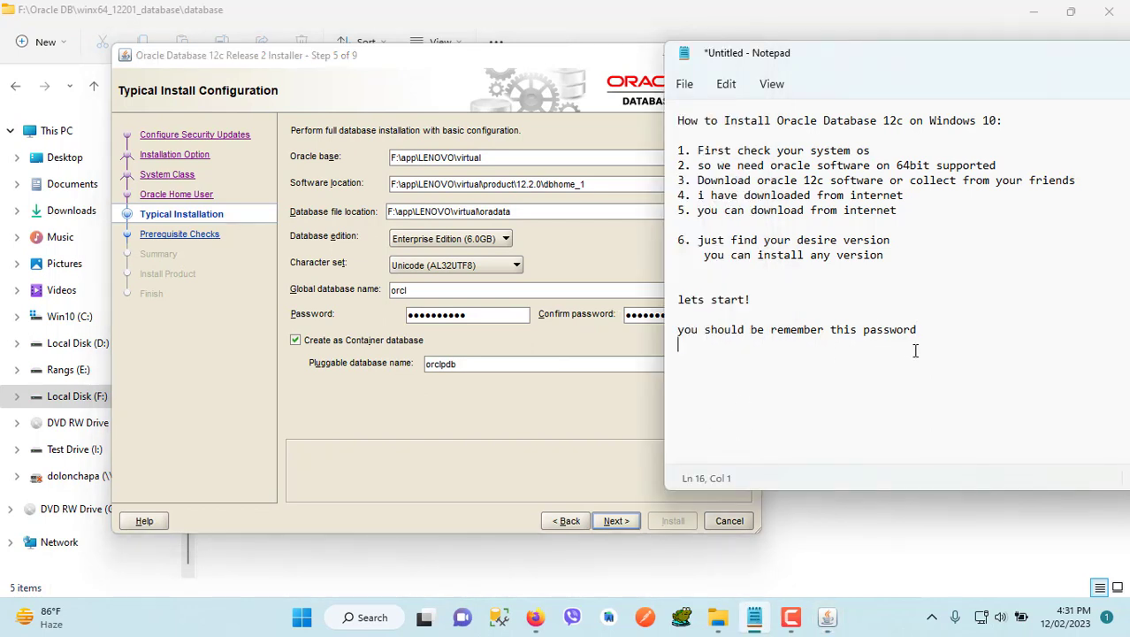
{"action": "type", "text": "pass=Test1234"}
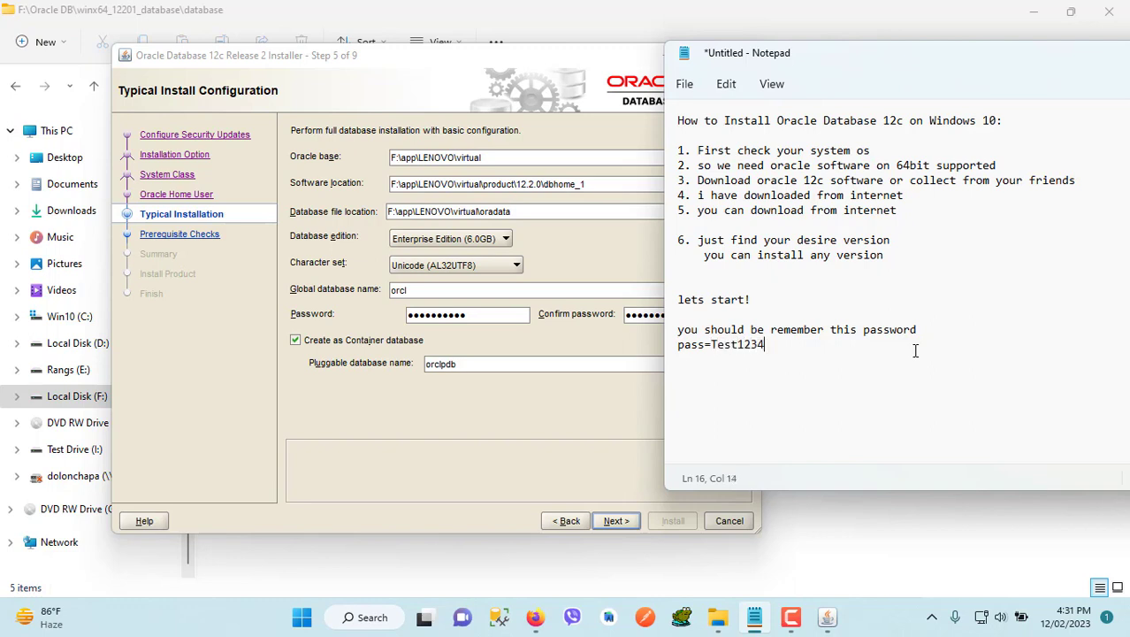
{"action": "type", "text": "56"}
Write the line "this is only for me uses" below the password note and delete it again
{"action": "key", "text": "Return"}
{"action": "type", "text": "this is only"}
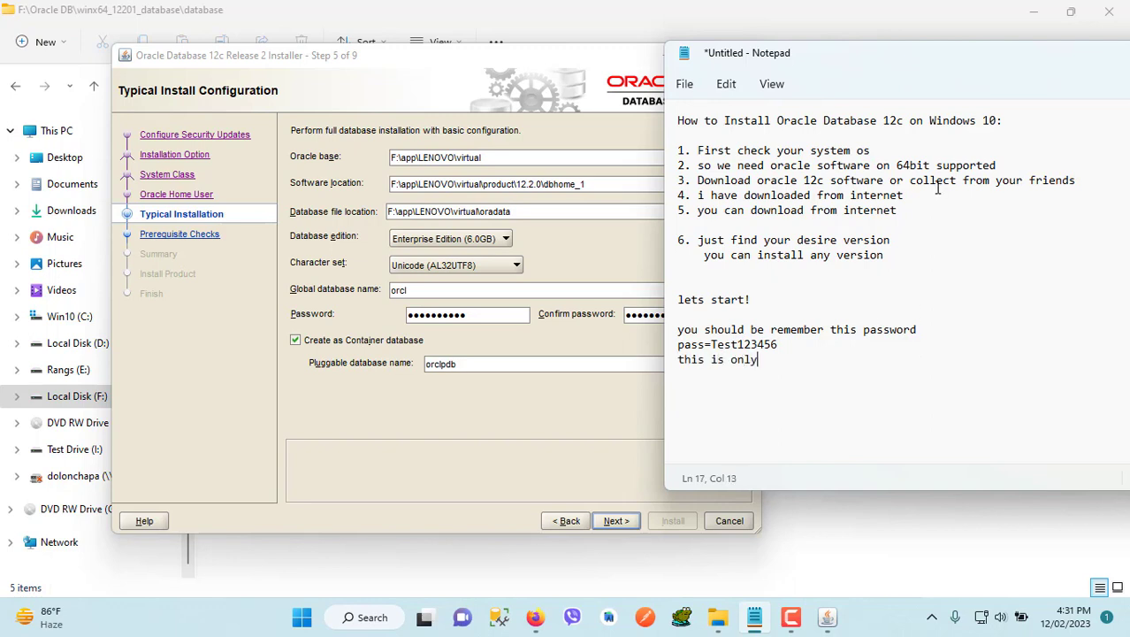
{"action": "type", "text": " for me use"}
{"action": "left_click_drag", "start_coordinate": [839, 360], "coordinate": [806, 363]}
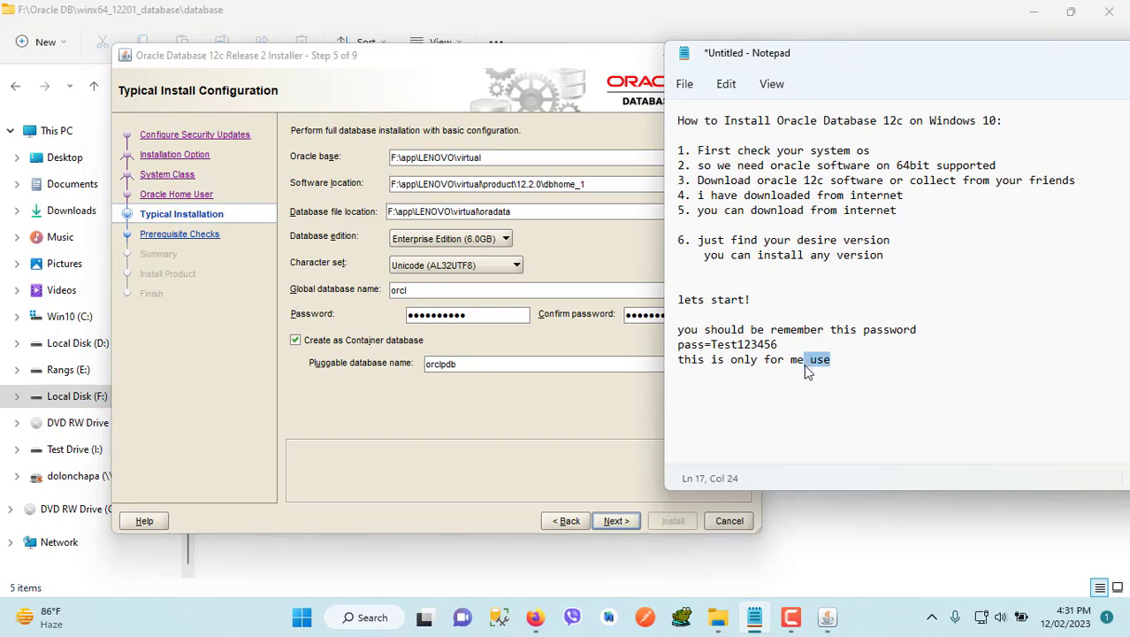
{"action": "left_click", "coordinate": [838, 359]}
{"action": "type", "text": "s"}
{"action": "left_click_drag", "start_coordinate": [838, 360], "coordinate": [672, 358]}
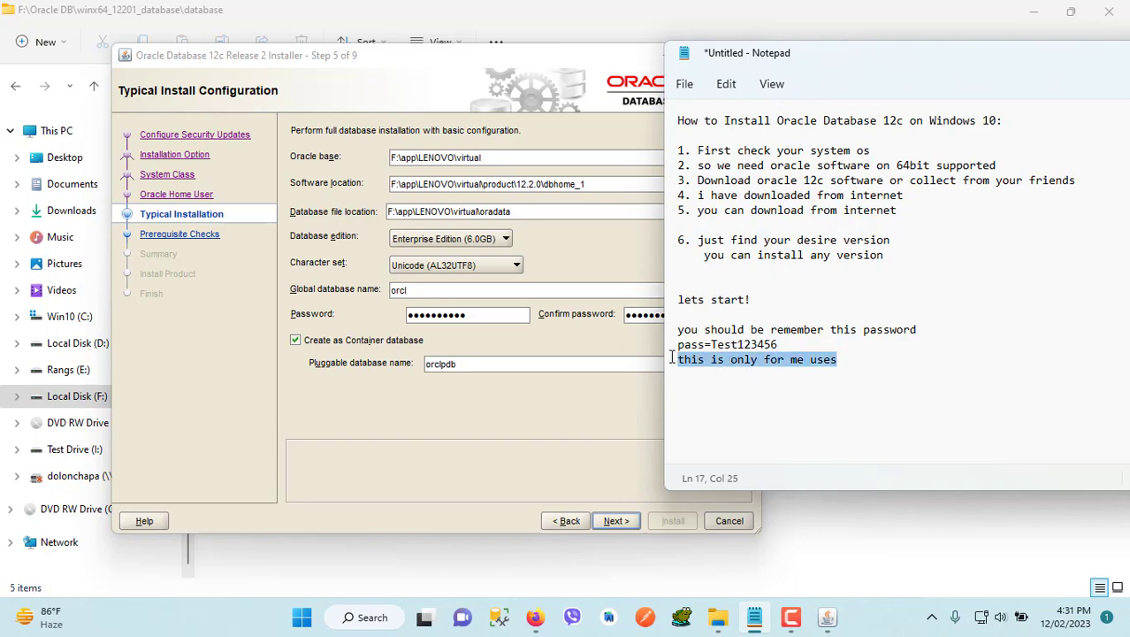
{"action": "key", "text": "Delete"}
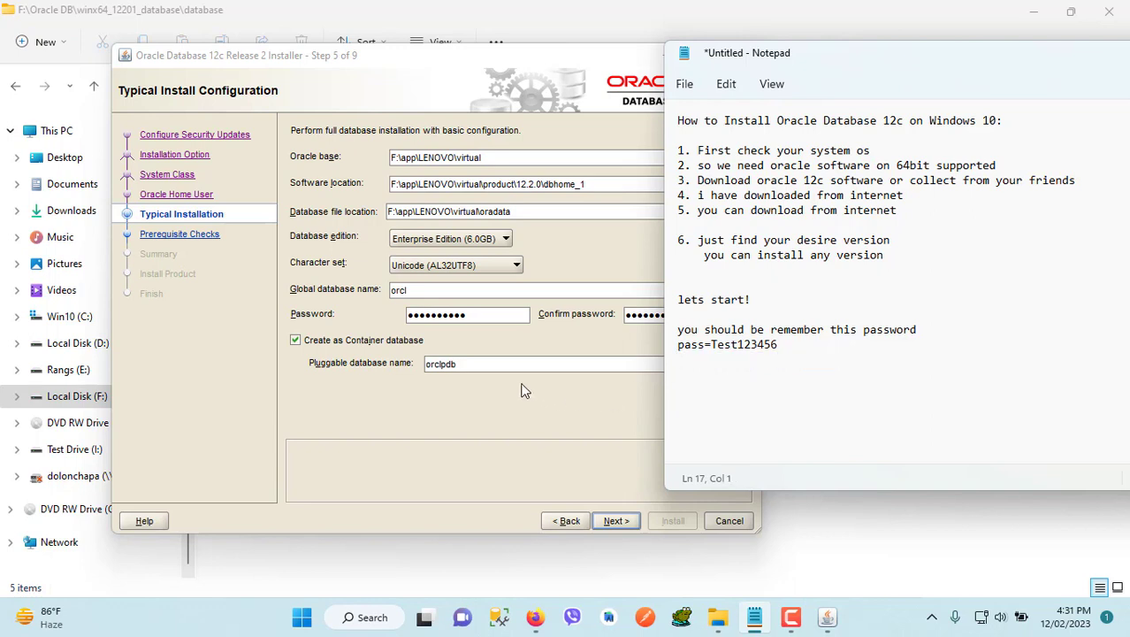
Return to the Oracle installer, accept the typical install configuration, and start the installation from the Summary page
{"action": "left_click", "coordinate": [489, 421]}
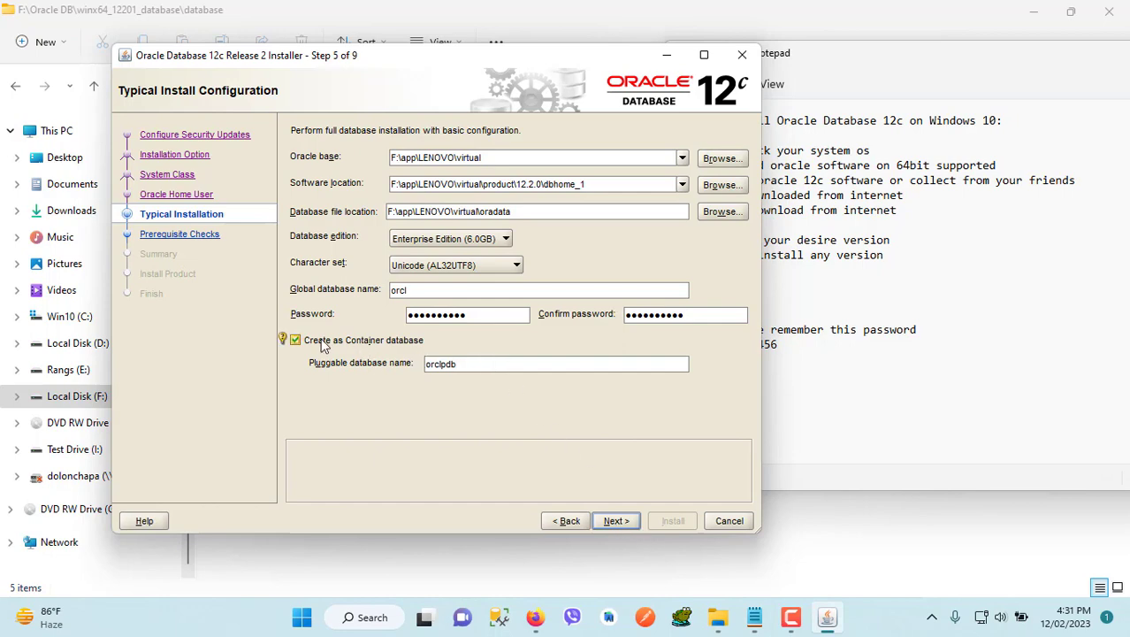
{"action": "left_click", "coordinate": [621, 521]}
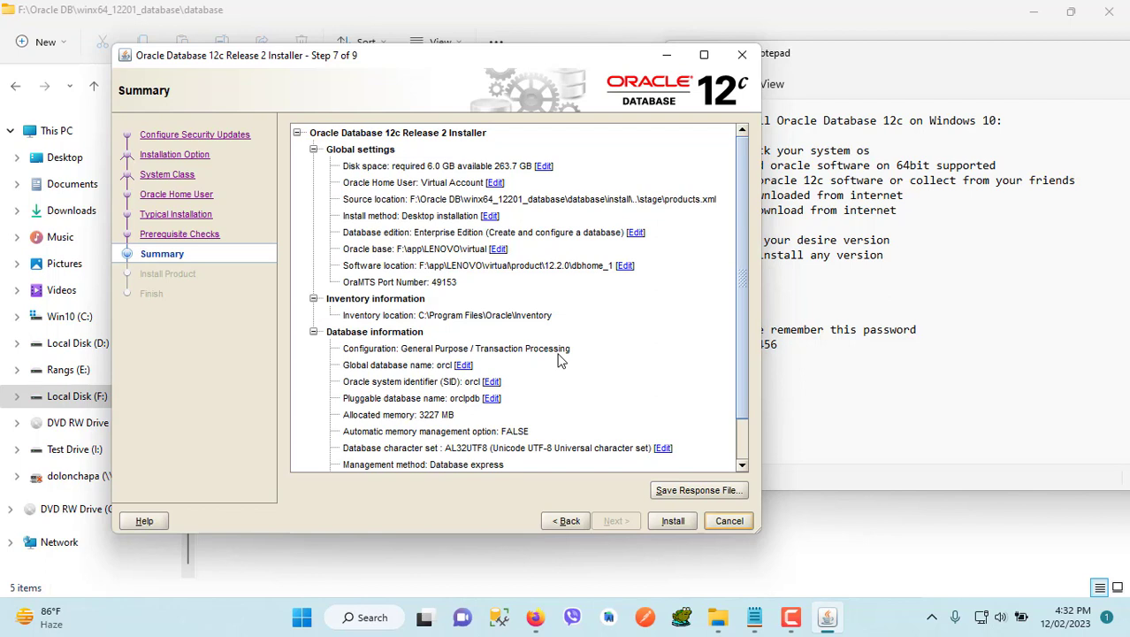
{"action": "left_click", "coordinate": [682, 522]}
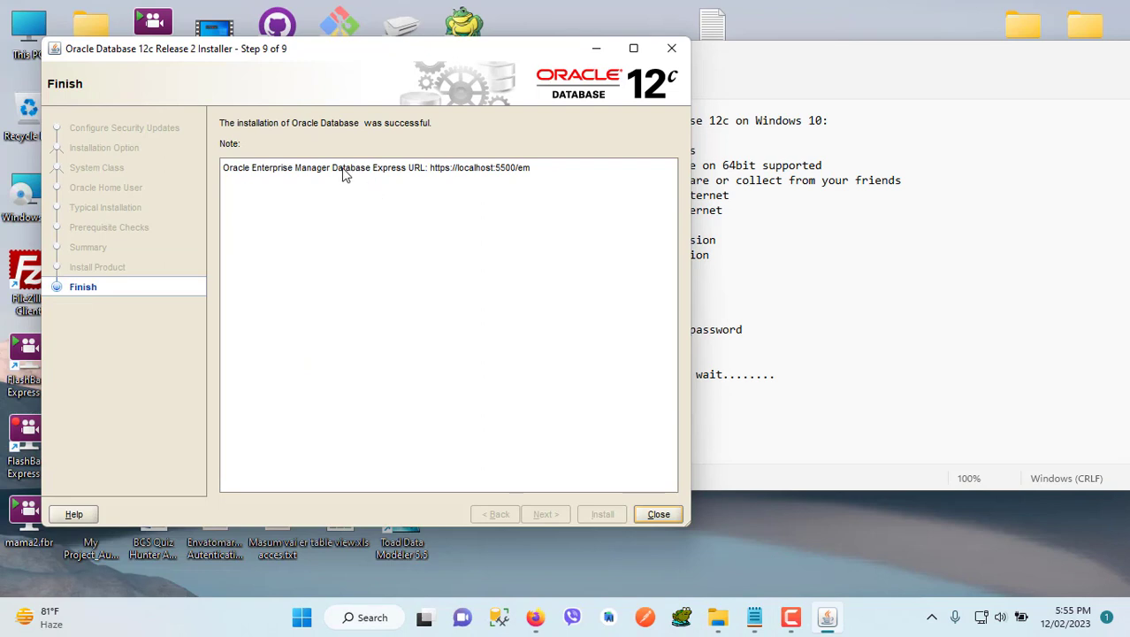
Move the installer window aside on its Finish page and close the installer
{"action": "left_click_drag", "start_coordinate": [395, 59], "coordinate": [539, 59]}
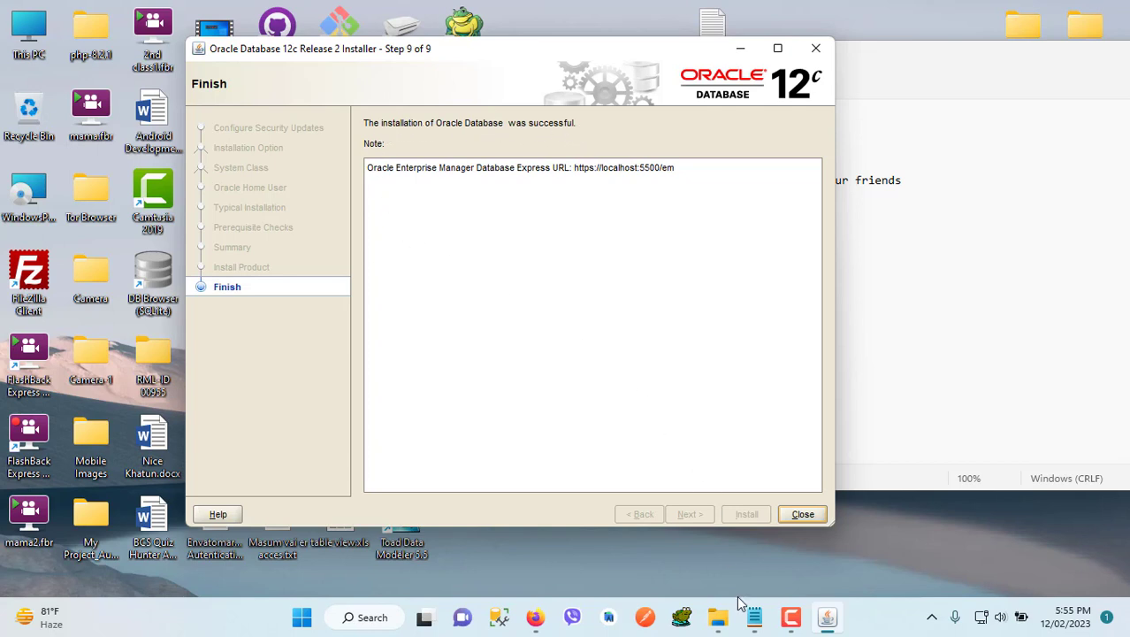
{"action": "left_click", "coordinate": [802, 514]}
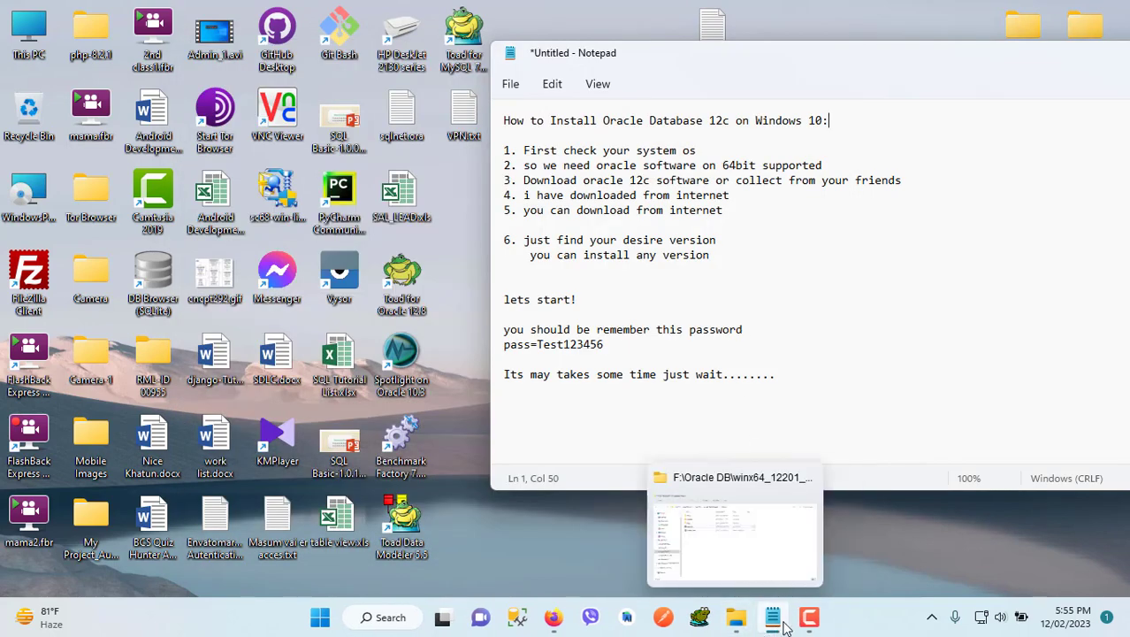
{"action": "left_click", "coordinate": [810, 623]}
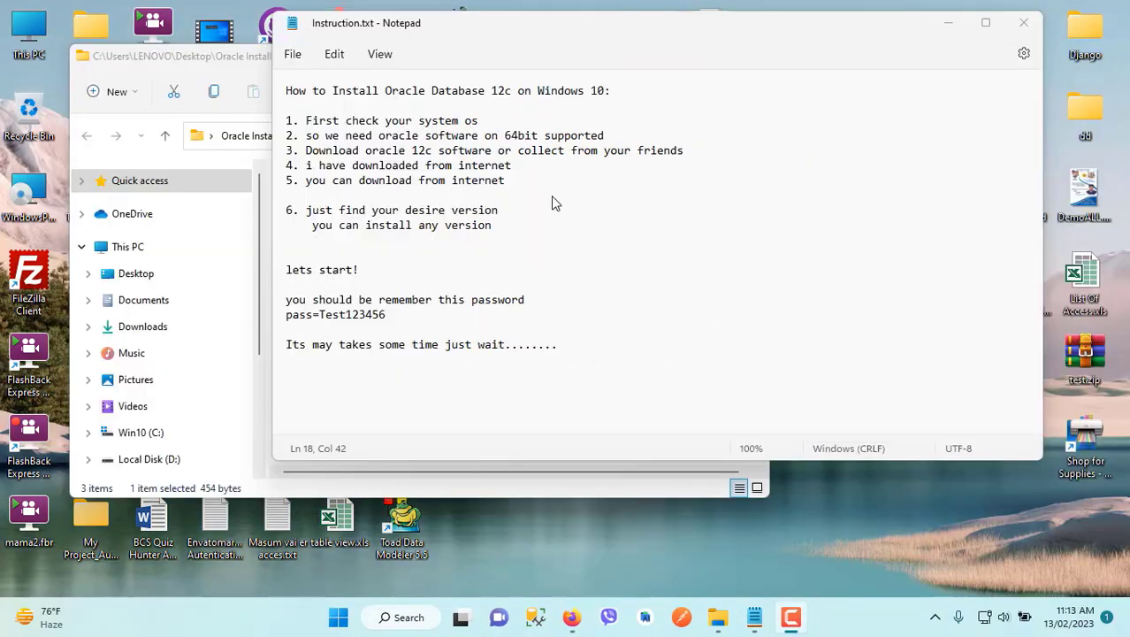
{"action": "left_click", "coordinate": [547, 253]}
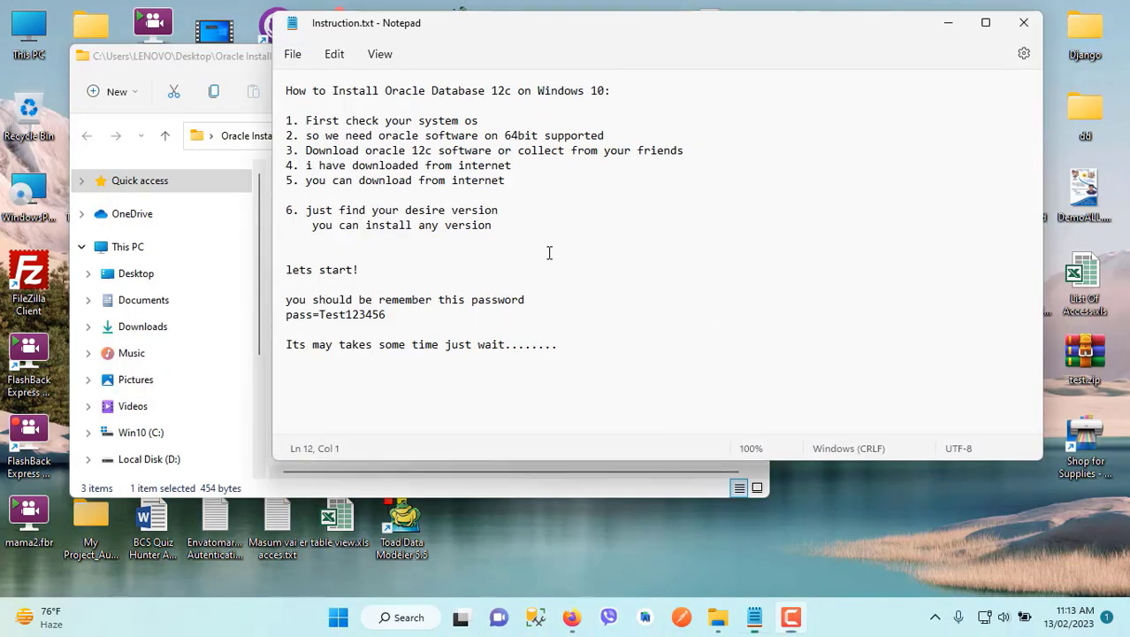
Add the line "Now we will check our machine/pc" at the end of the Instruction.txt notes, after a blank line
{"action": "left_click", "coordinate": [574, 348]}
{"action": "key", "text": "Return"}
{"action": "key", "text": "Return"}
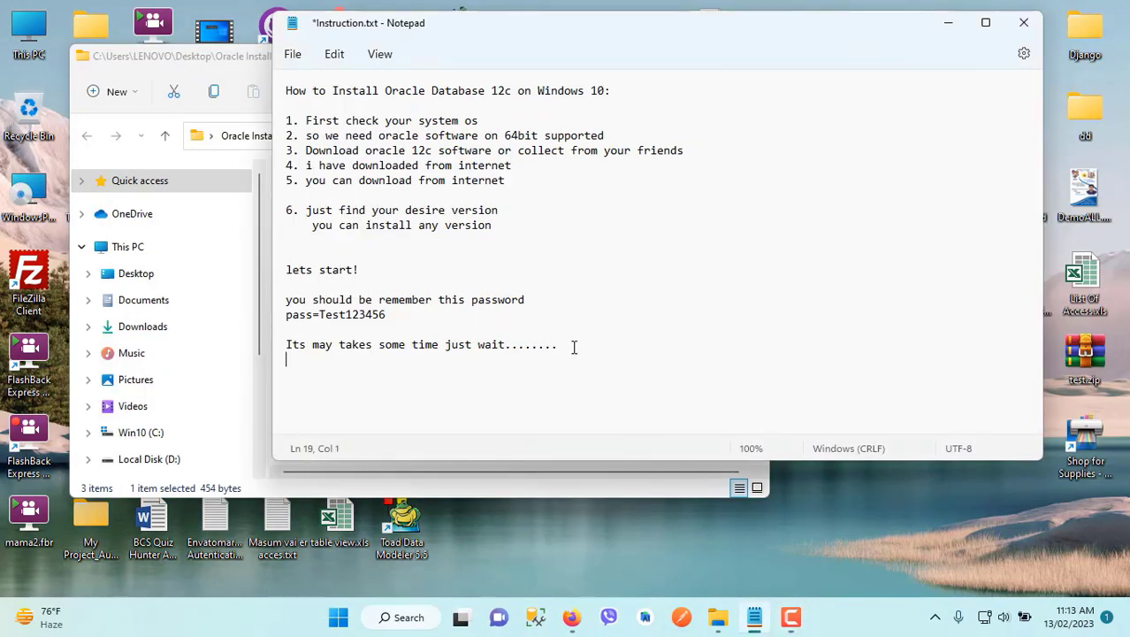
{"action": "type", "text": "Now "}
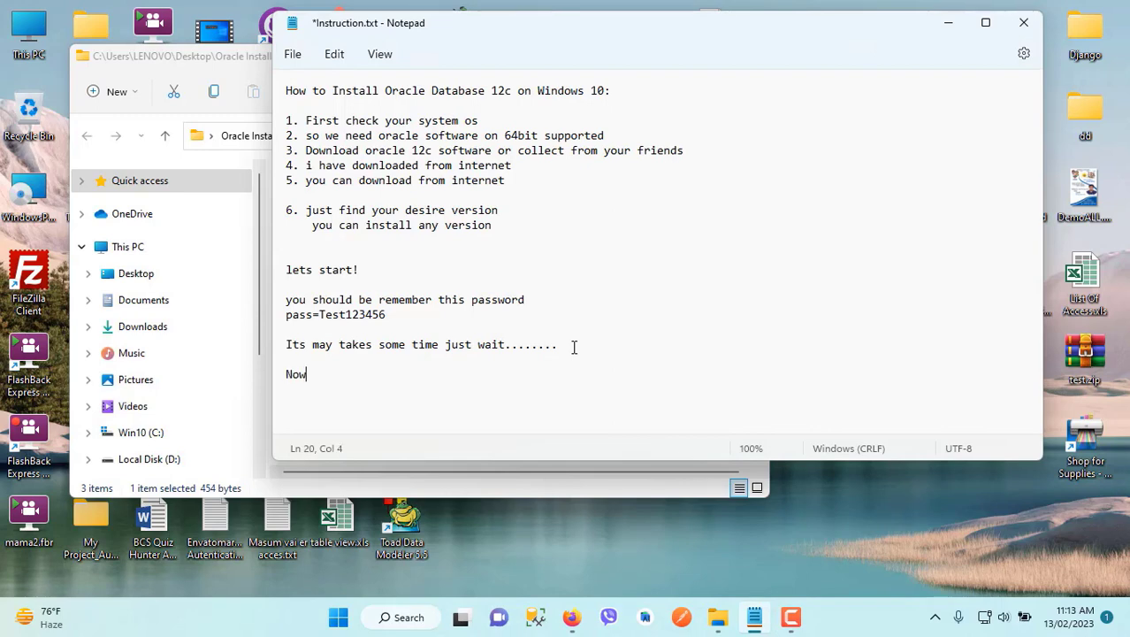
{"action": "type", "text": "we will check"}
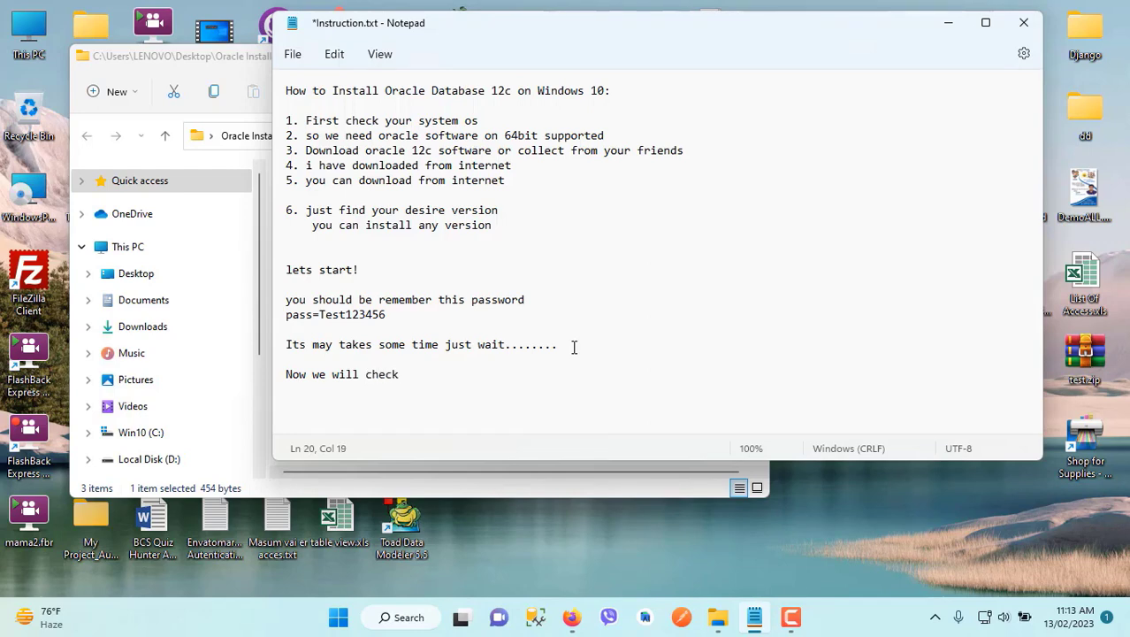
{"action": "type", "text": " our machine/pc"}
Add the line "is oracle is installed?" beneath it, correcting the misspelled word along the way
{"action": "key", "text": "Return"}
{"action": "type", "text": "is irack"}
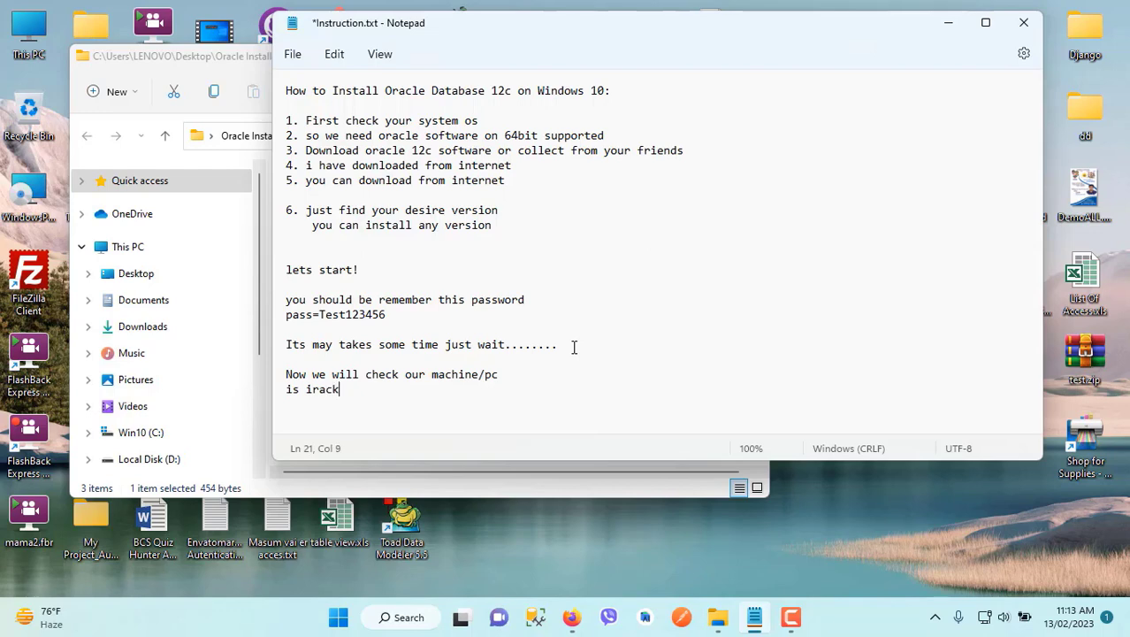
{"action": "type", "text": "e ==="}
{"action": "key", "text": "BackSpace"}
{"action": "key", "text": "BackSpace"}
{"action": "key", "text": "BackSpace"}
{"action": "key", "text": "BackSpace"}
{"action": "key", "text": "BackSpace"}
{"action": "key", "text": "BackSpace"}
{"action": "key", "text": "BackSpace"}
{"action": "key", "text": "BackSpace"}
{"action": "key", "text": "BackSpace"}
{"action": "key", "text": "BackSpace"}
{"action": "type", "text": "oracle is installed"}
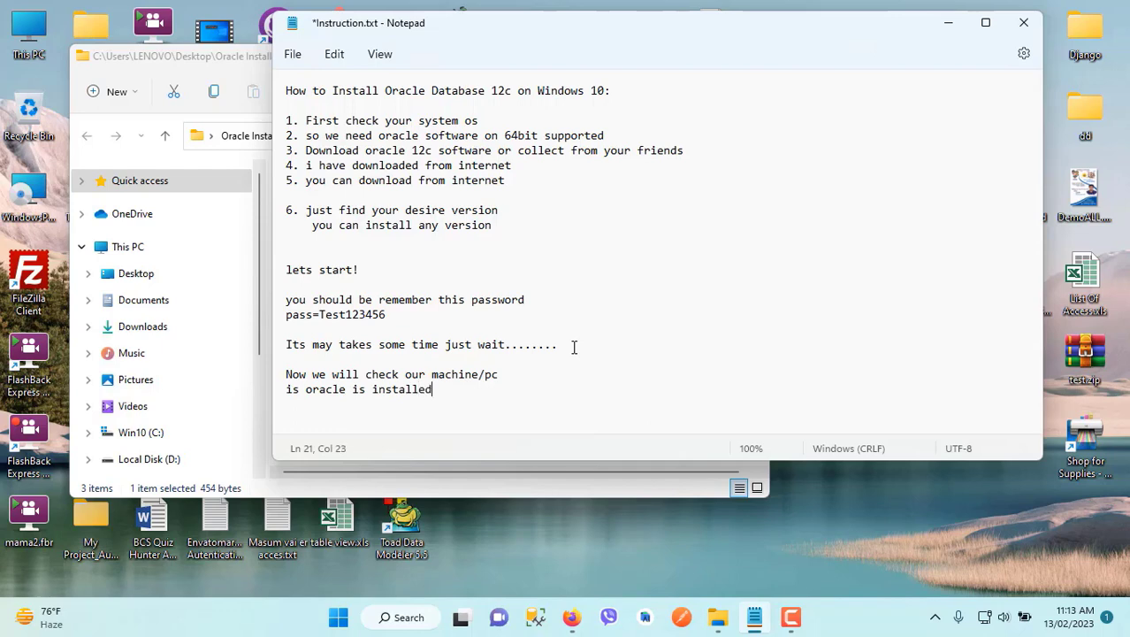
{"action": "type", "text": "?"}
Search Windows for cmd, open Command Prompt as administrator, and run sqlplus
{"action": "left_click", "coordinate": [397, 619]}
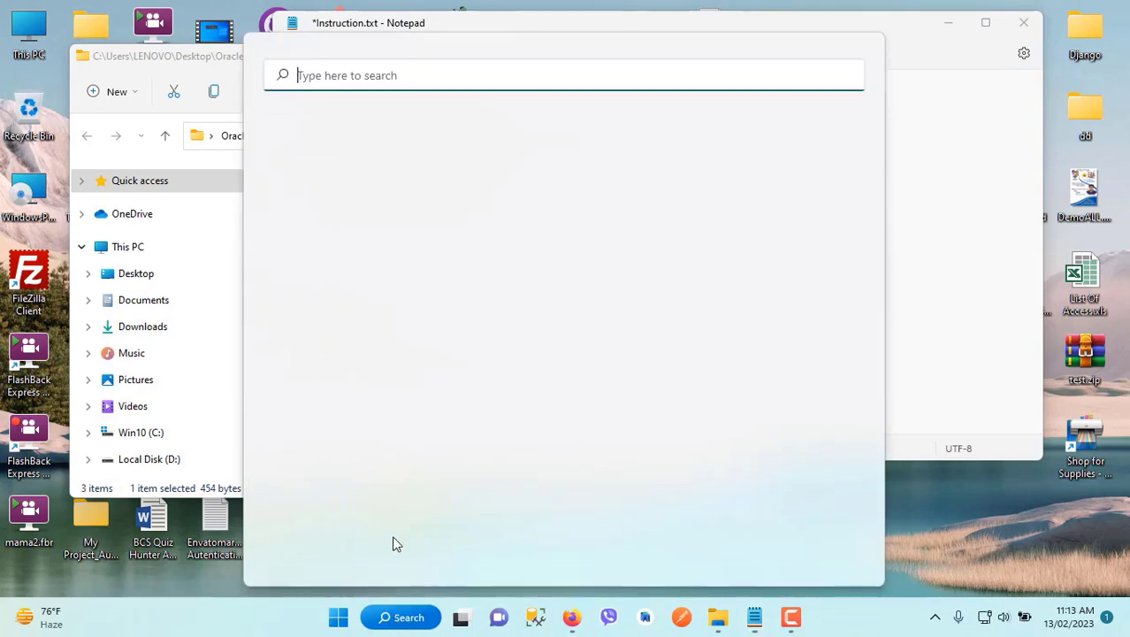
{"action": "type", "text": "cmd"}
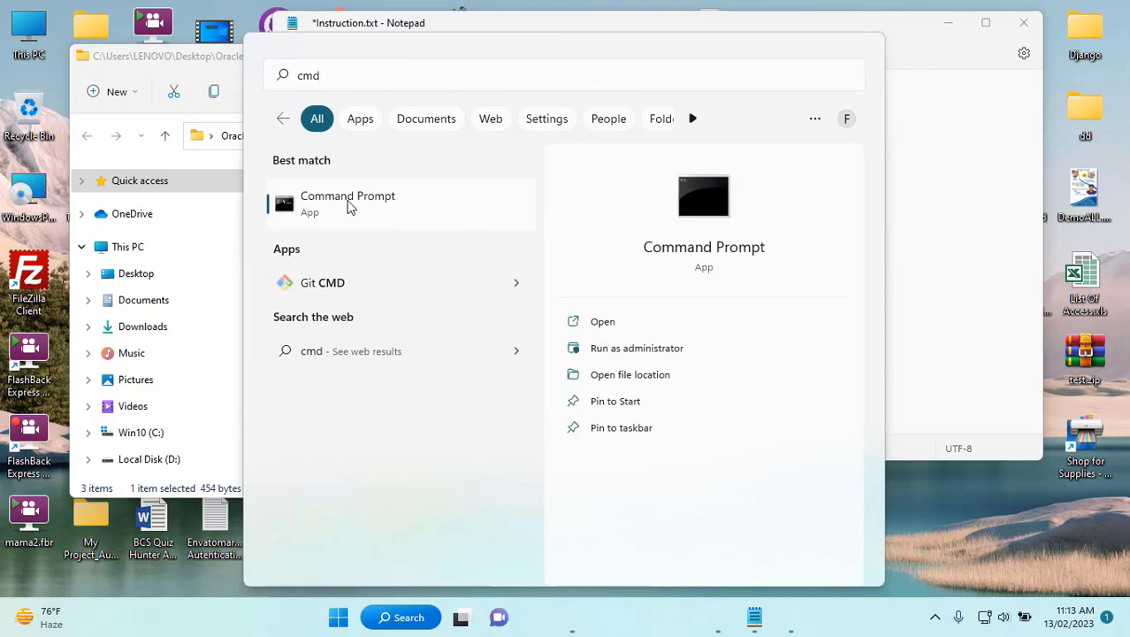
{"action": "right_click", "coordinate": [350, 205]}
{"action": "key", "text": "Escape"}
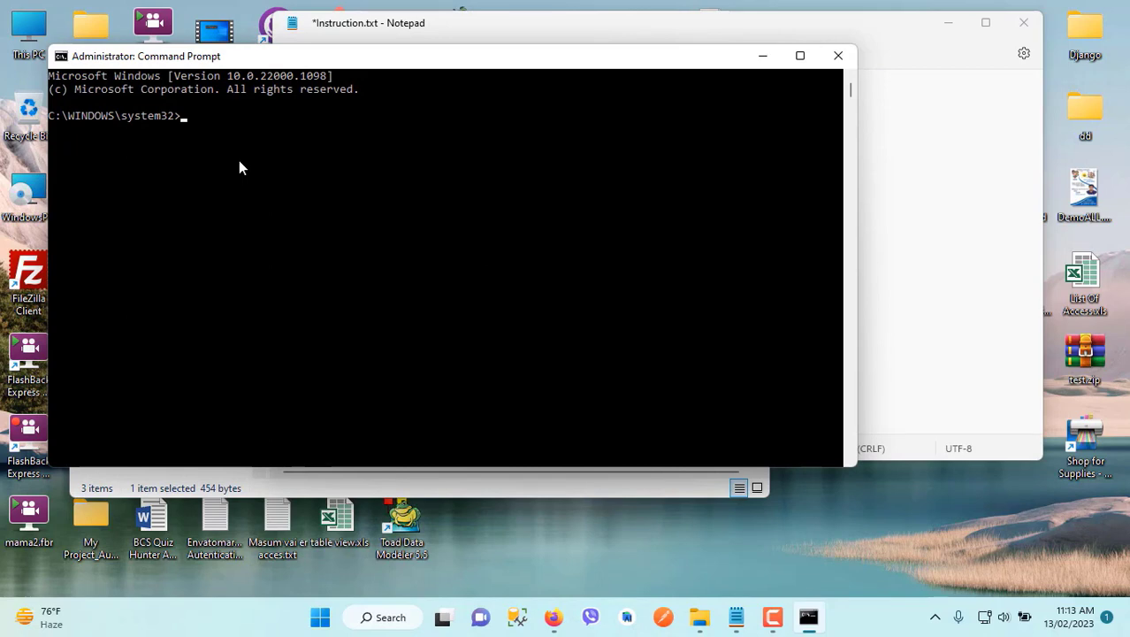
{"action": "type", "text": "sqlplus"}
{"action": "key", "text": "Return"}
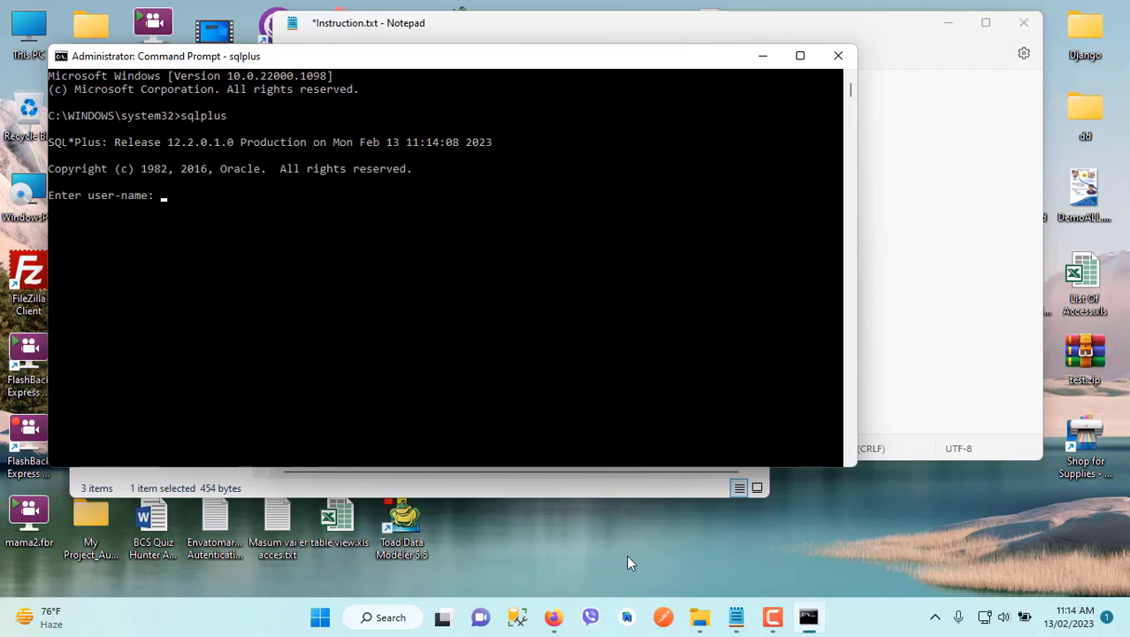
Move the Notepad window aside and copy the sqlplus command from Command Prompt onto a new line below the notes
{"action": "left_click", "coordinate": [911, 368]}
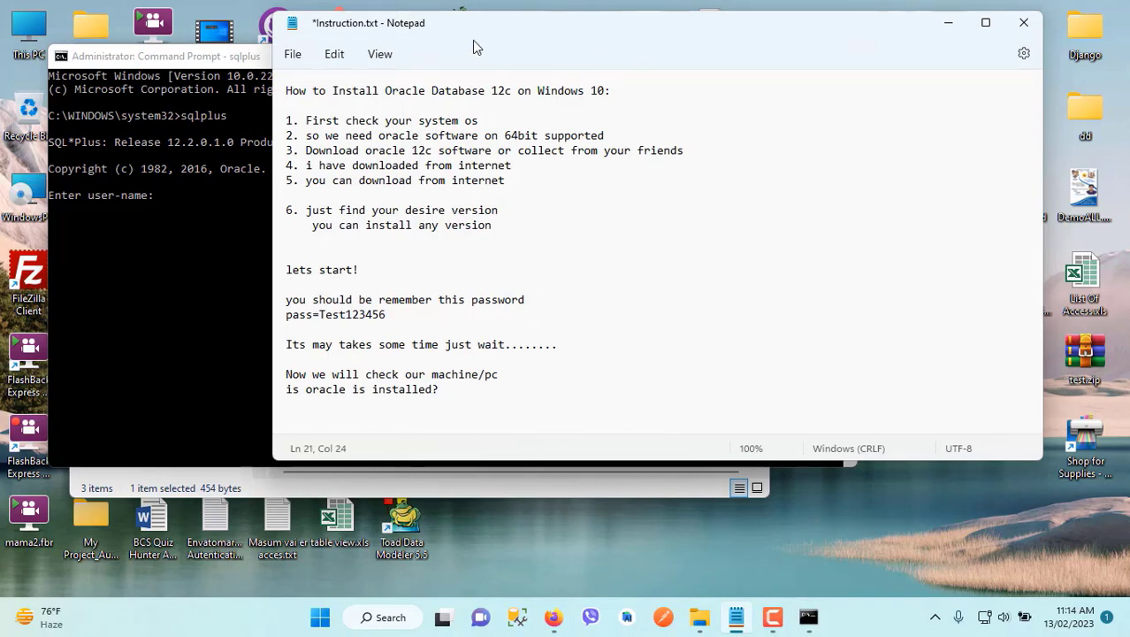
{"action": "left_click_drag", "start_coordinate": [559, 18], "coordinate": [728, 8]}
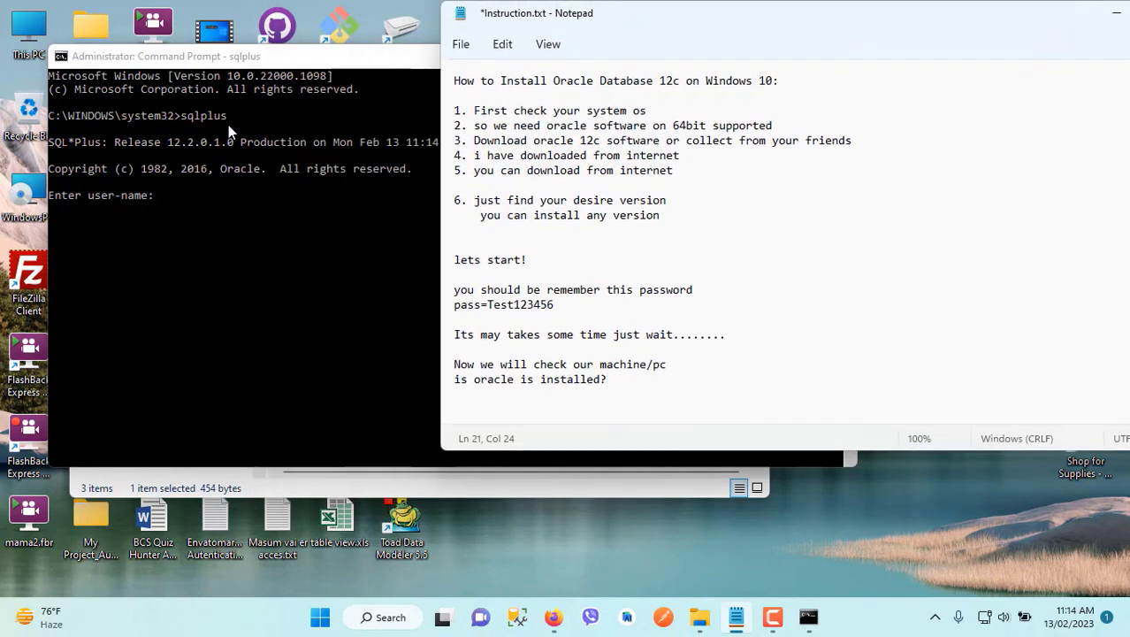
{"action": "left_click", "coordinate": [227, 122]}
{"action": "left_click_drag", "start_coordinate": [181, 117], "coordinate": [231, 114]}
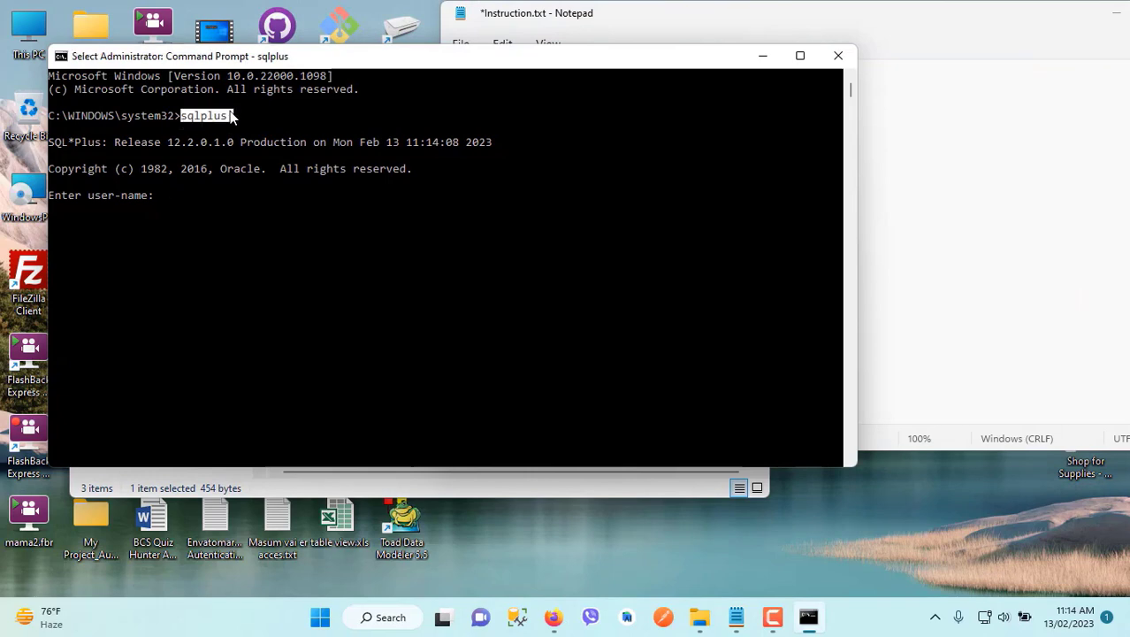
{"action": "key", "text": "ctrl+c"}
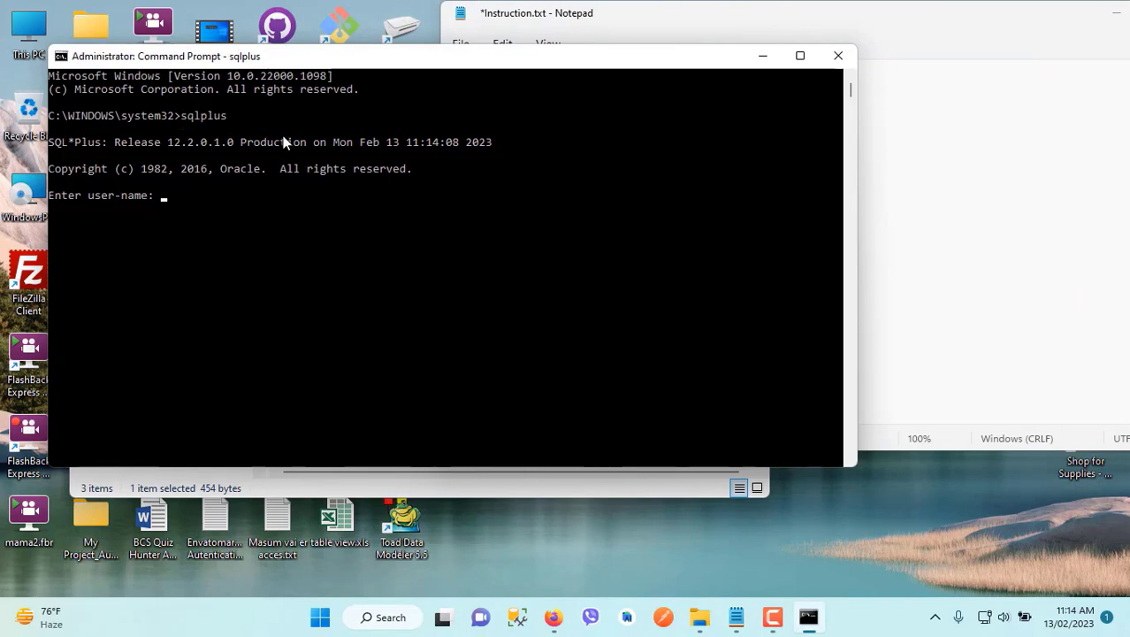
{"action": "left_click", "coordinate": [924, 231]}
{"action": "left_click", "coordinate": [622, 381]}
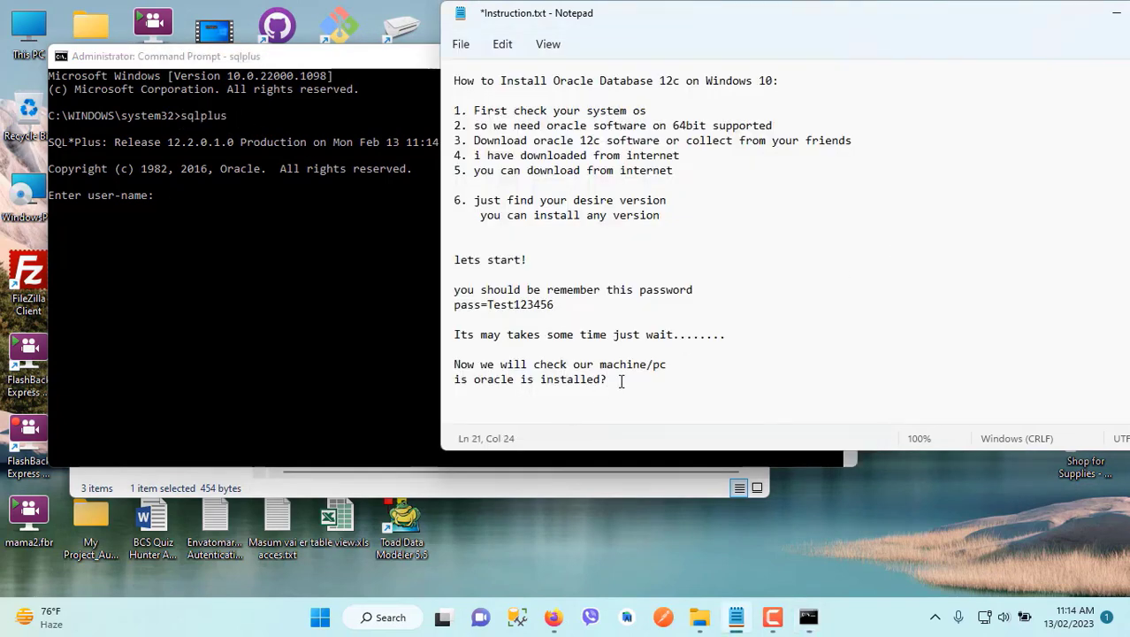
{"action": "key", "text": "Return"}
{"action": "key", "text": "ctrl+v"}
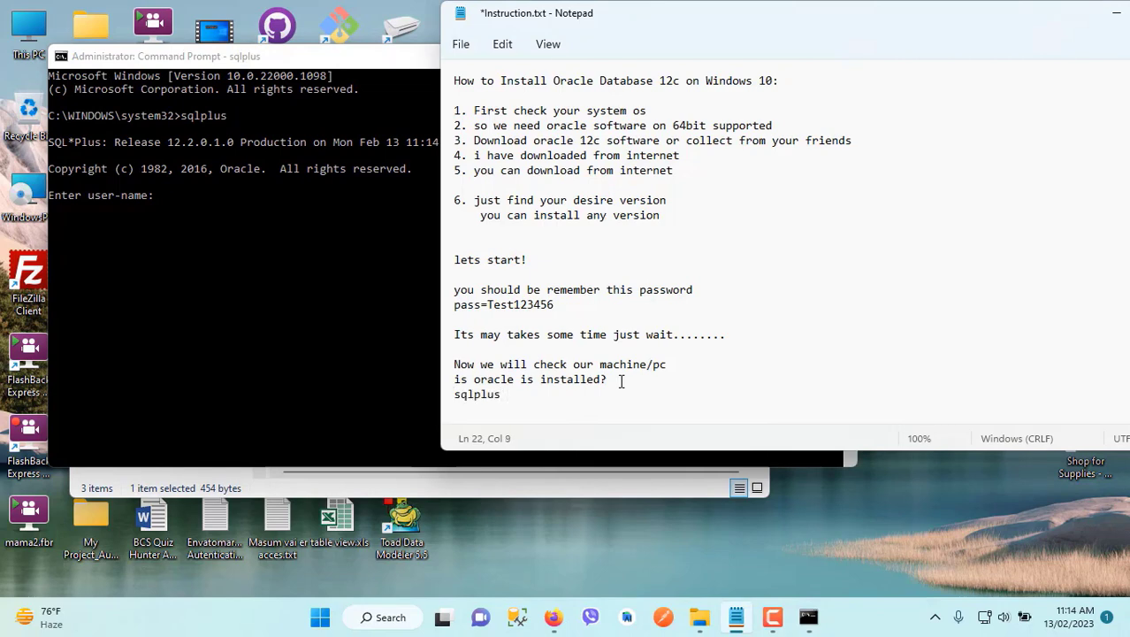
Append "<Press inter>" after the sqlplus command in the notes
{"action": "type", "text": "<Press inter>"}
Highlight the sqlplus line in the notes and the SQL*Plus release line in Command Prompt
{"action": "left_click_drag", "start_coordinate": [595, 394], "coordinate": [449, 399]}
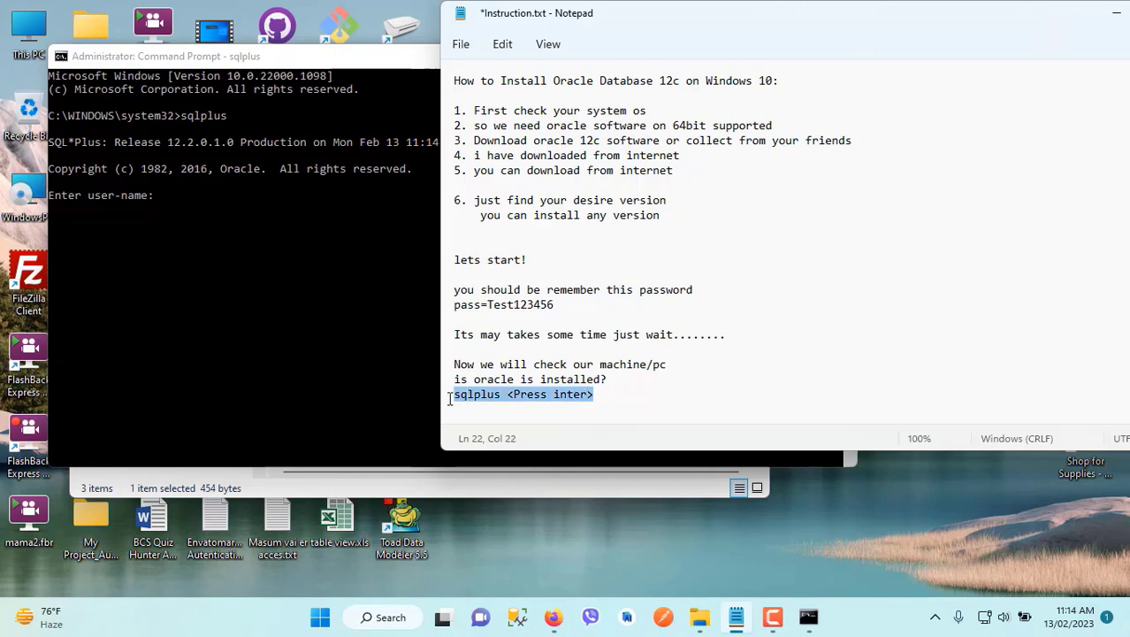
{"action": "left_click", "coordinate": [227, 119]}
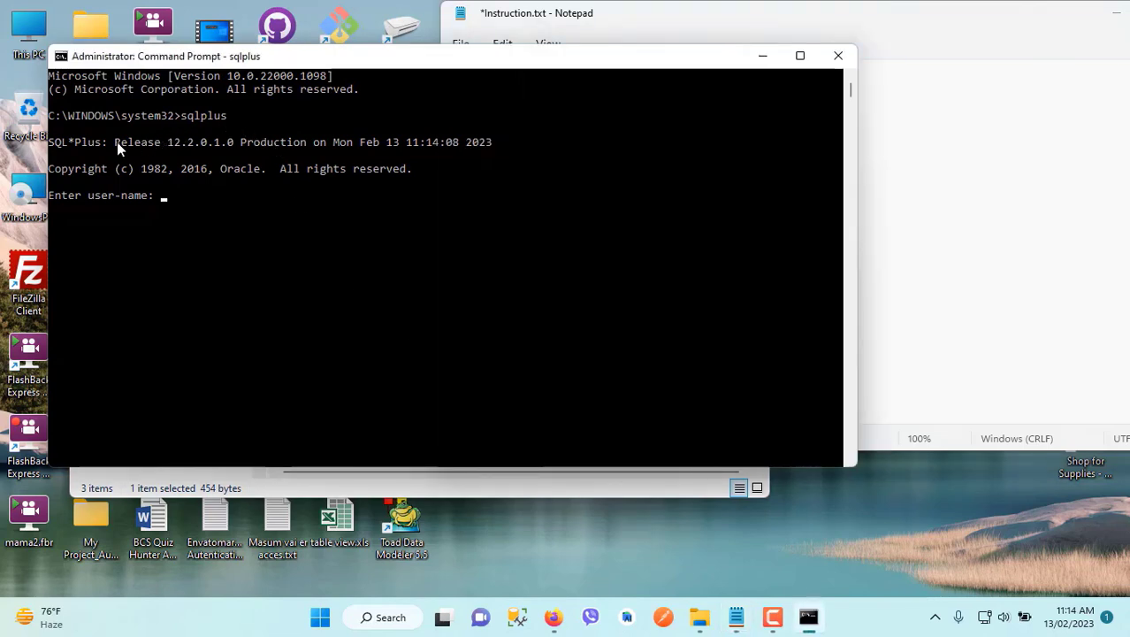
{"action": "left_click_drag", "start_coordinate": [116, 146], "coordinate": [831, 146]}
Return to Notepad and add "So our oracle database is successfully installed." after a blank line at the end of the notes
{"action": "left_click", "coordinate": [931, 197]}
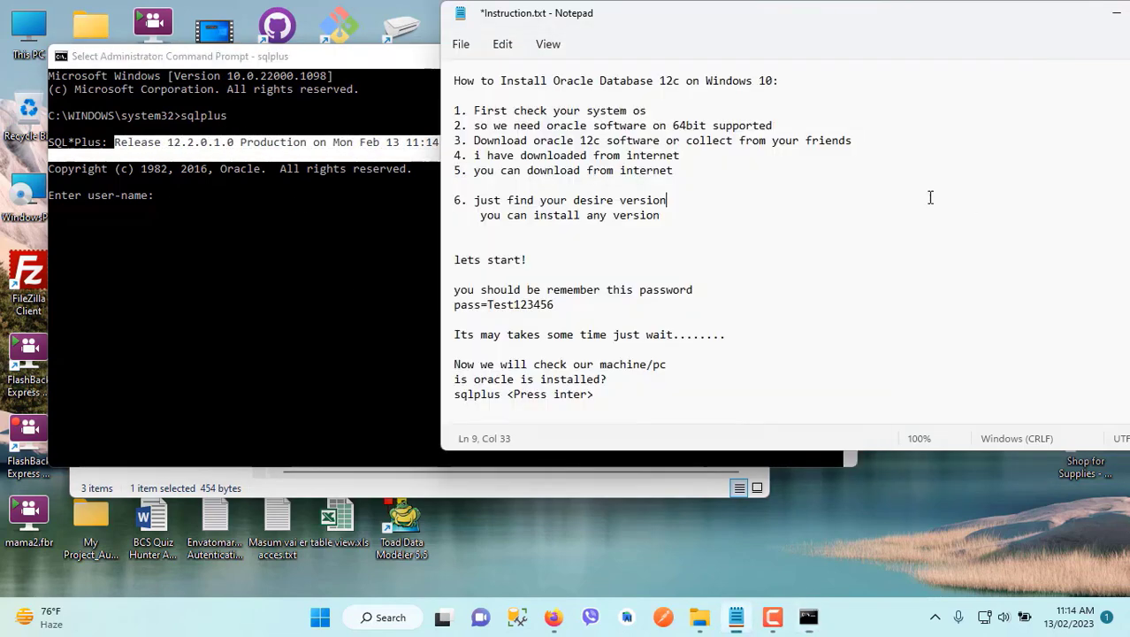
{"action": "left_click", "coordinate": [622, 391]}
{"action": "key", "text": "Return"}
{"action": "key", "text": "Return"}
{"action": "key", "text": "Return"}
{"action": "key", "text": "Return"}
{"action": "key", "text": "Return"}
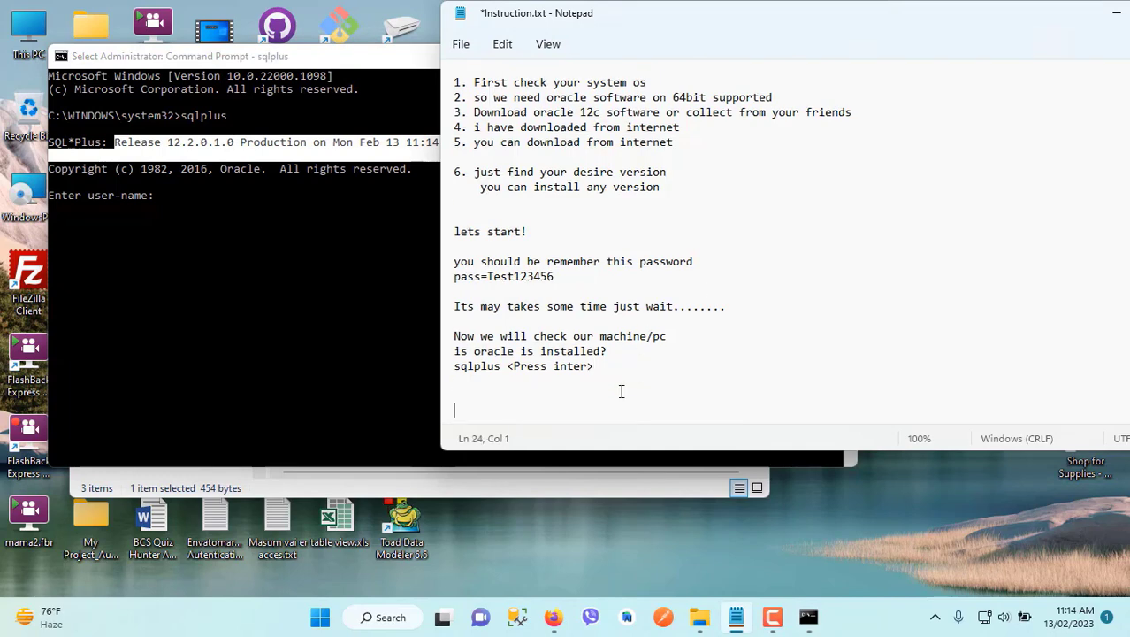
{"action": "key", "text": "Up"}
{"action": "key", "text": "Up"}
{"action": "key", "text": "Up"}
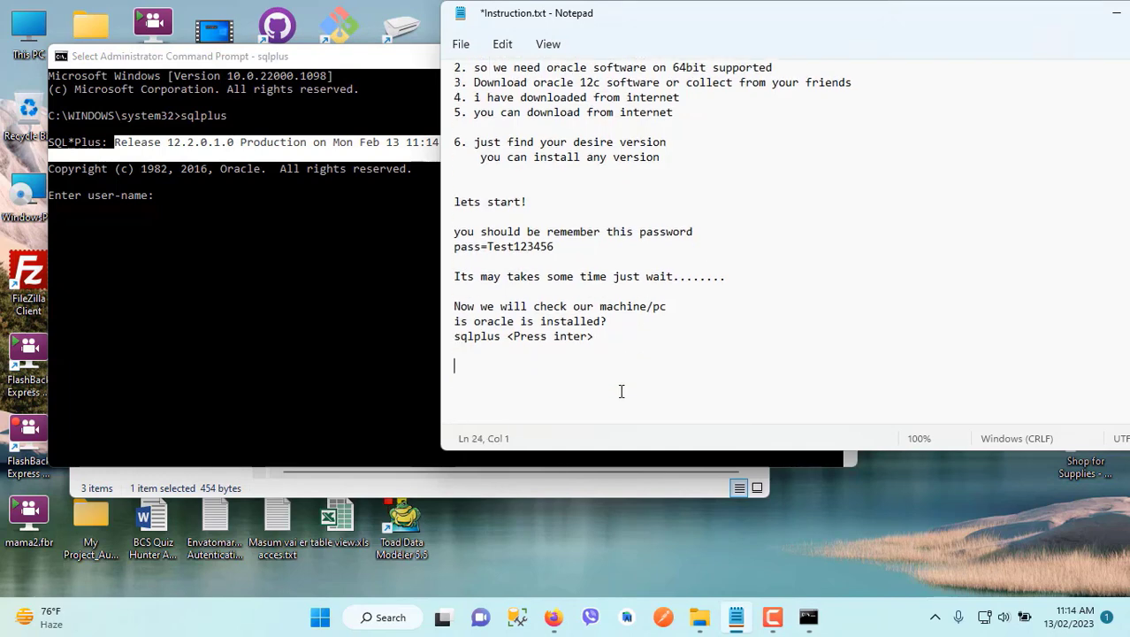
{"action": "type", "text": "o"}
{"action": "key", "text": "BackSpace"}
{"action": "type", "text": "So our oracle"}
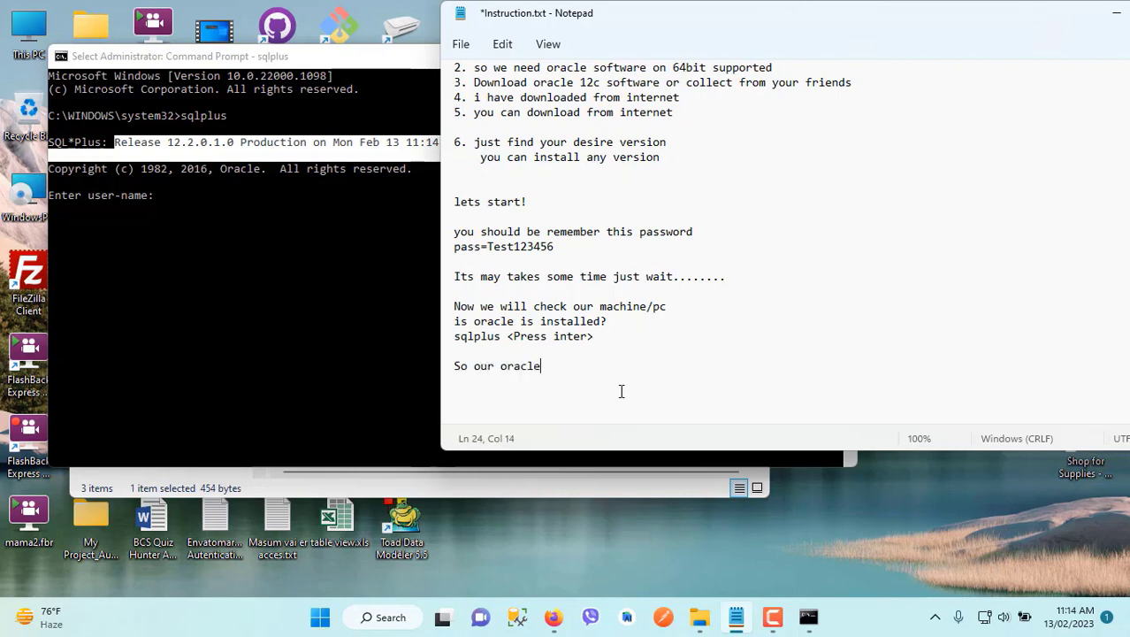
{"action": "type", "text": " database is successfully installed."}
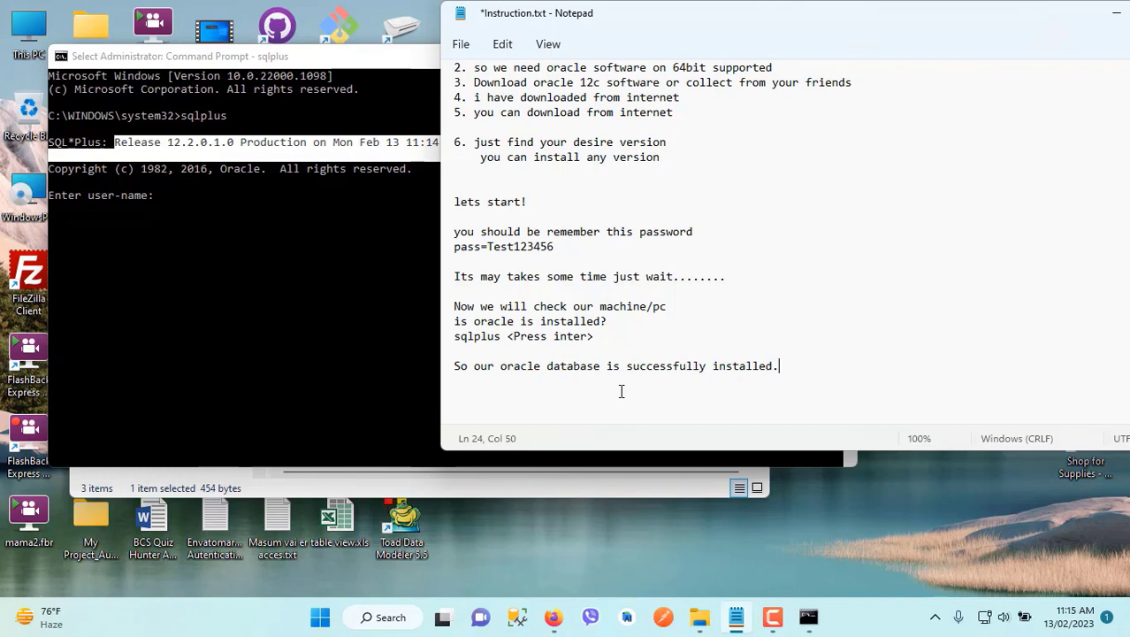
Finish the notes with the lines "thank" and "and please subscribe my channel."
{"action": "key", "text": "Return"}
{"action": "type", "text": "thank"}
{"action": "key", "text": "Return"}
{"action": "type", "text": "and please "}
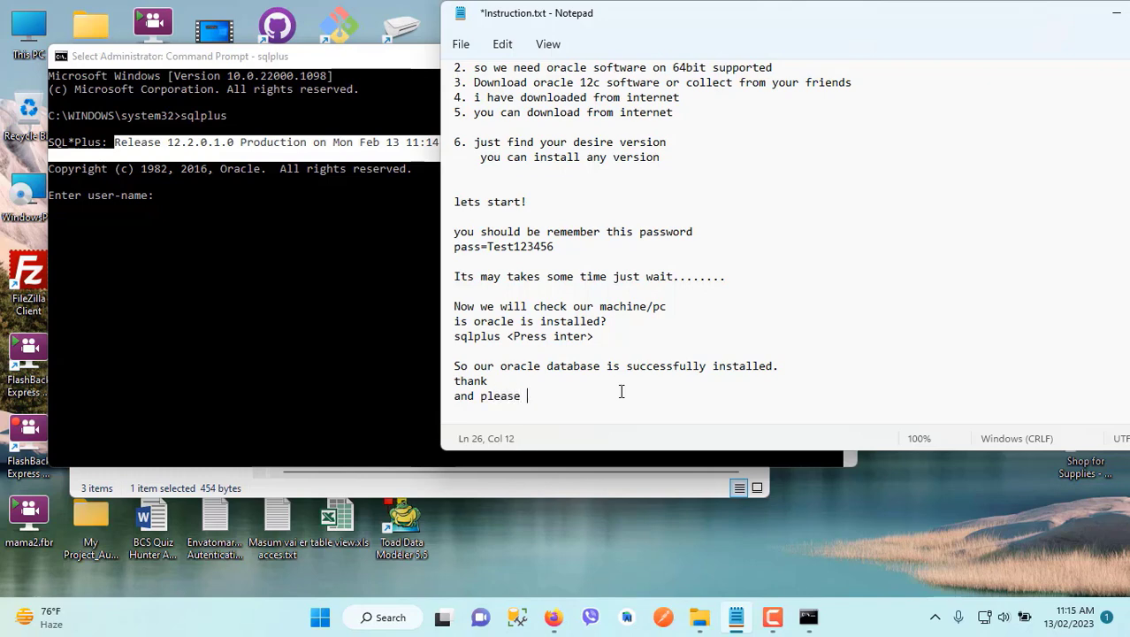
{"action": "type", "text": "subscribe my channel."}
{"action": "left_click", "coordinate": [772, 625]}
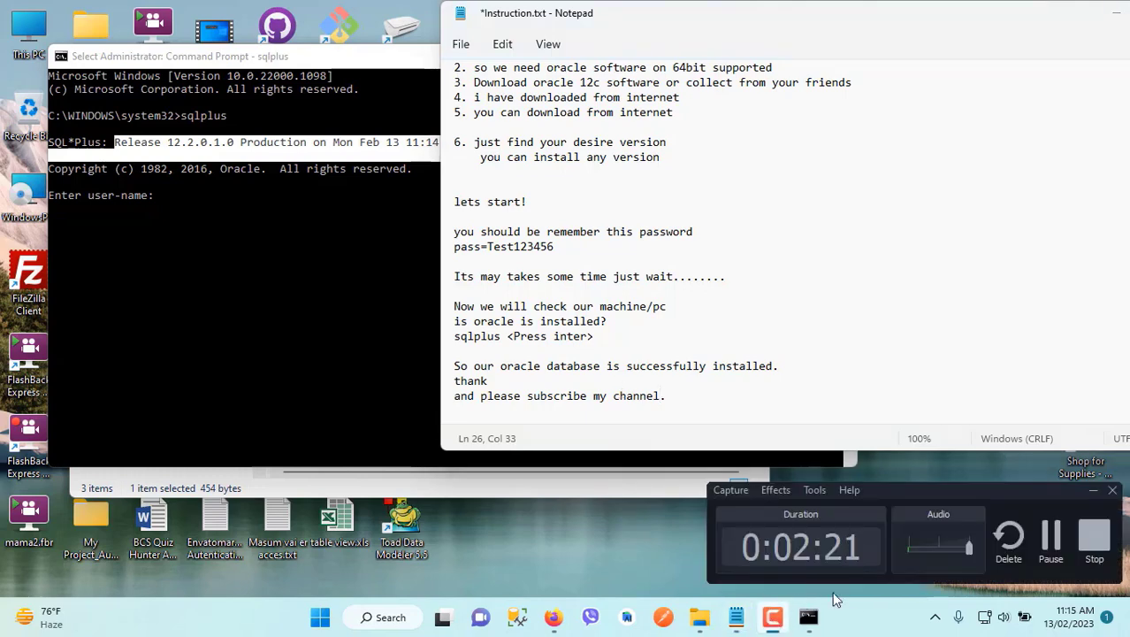